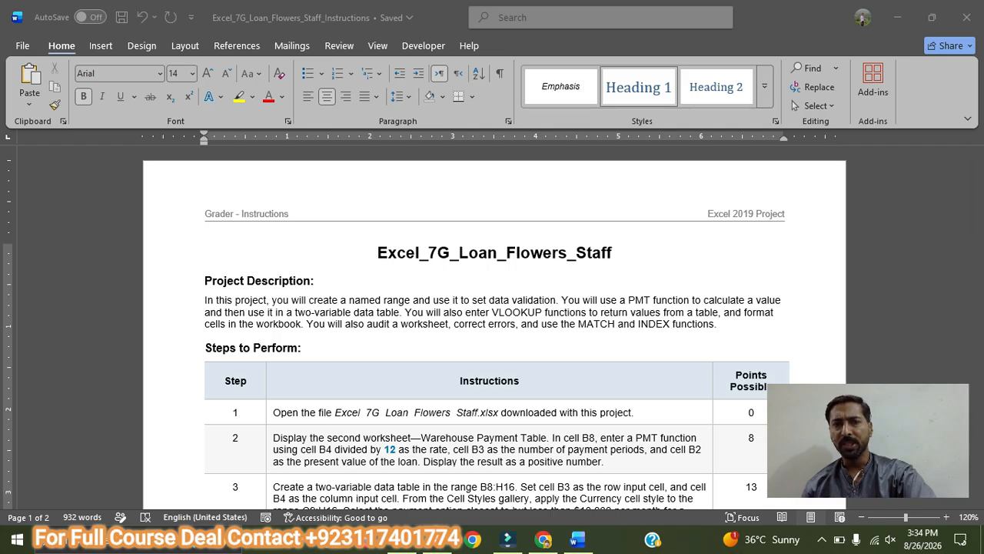
# Step: Look through the Excel_7G_Loan_Flowers_Staff instructions document to review the project description and the steps to perform
pyautogui.click(378, 252)
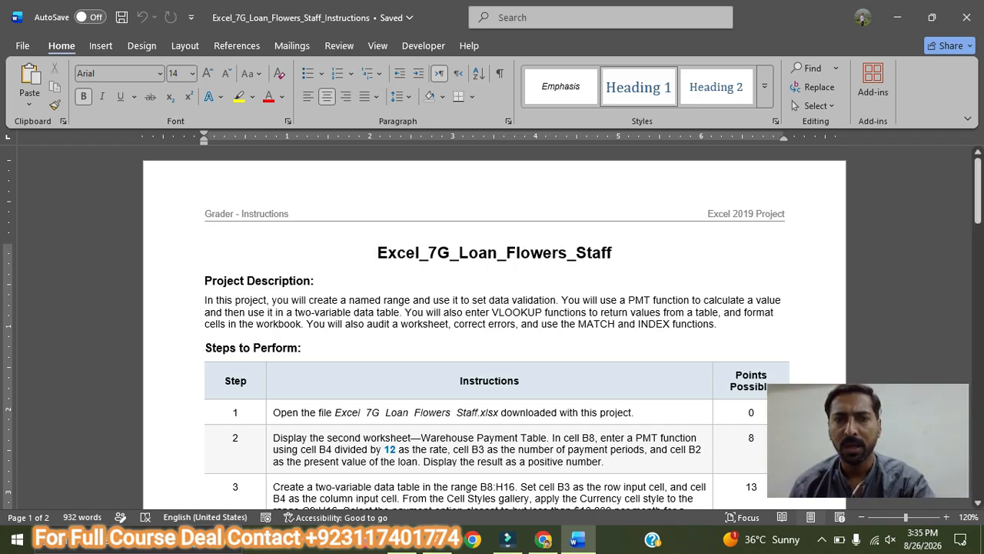
pyautogui.scroll(-15, 492, 327)
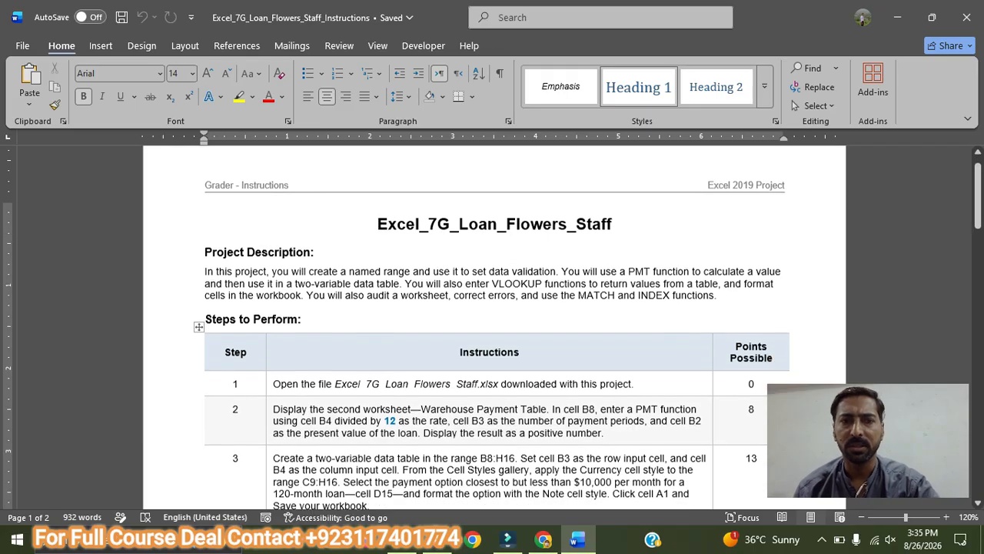
pyautogui.scroll(-15, 492, 327)
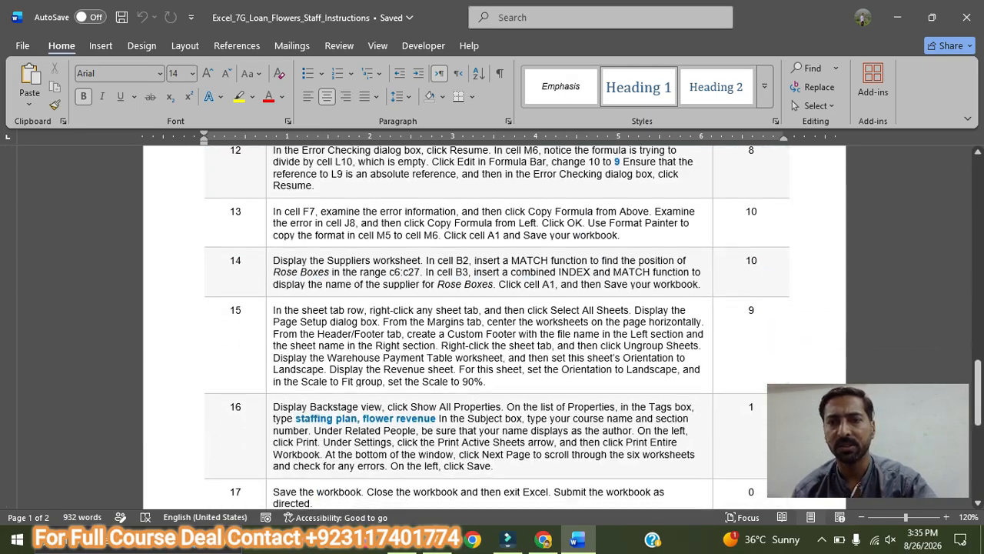
pyautogui.scroll(7, 492, 327)
pyautogui.scroll(20, 492, 327)
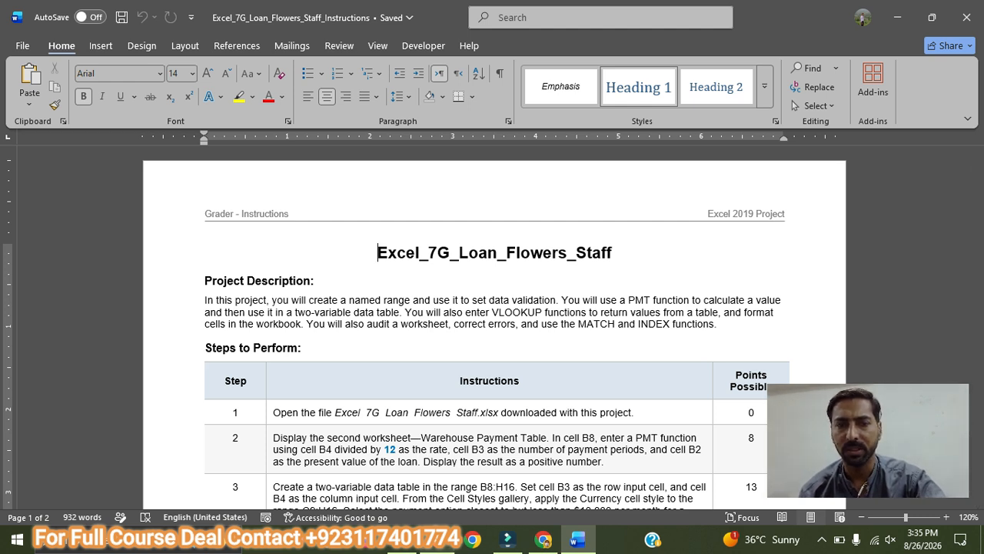
# Step: Open the Student Name_Excel_7G_Loan_Flowers_Staff workbook from the project folder in File Explorer and look over its first worksheet
pyautogui.click(403, 540)
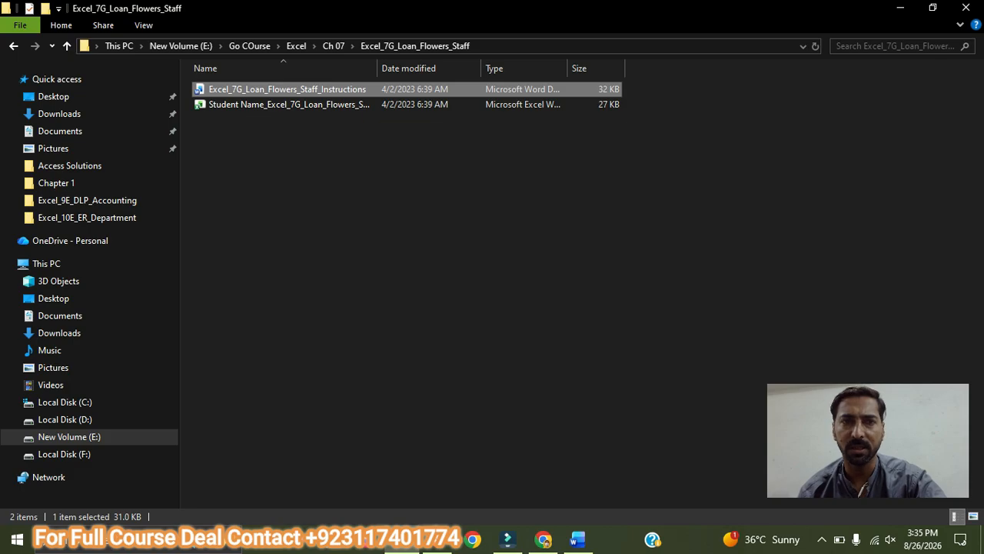
pyautogui.click(289, 104)
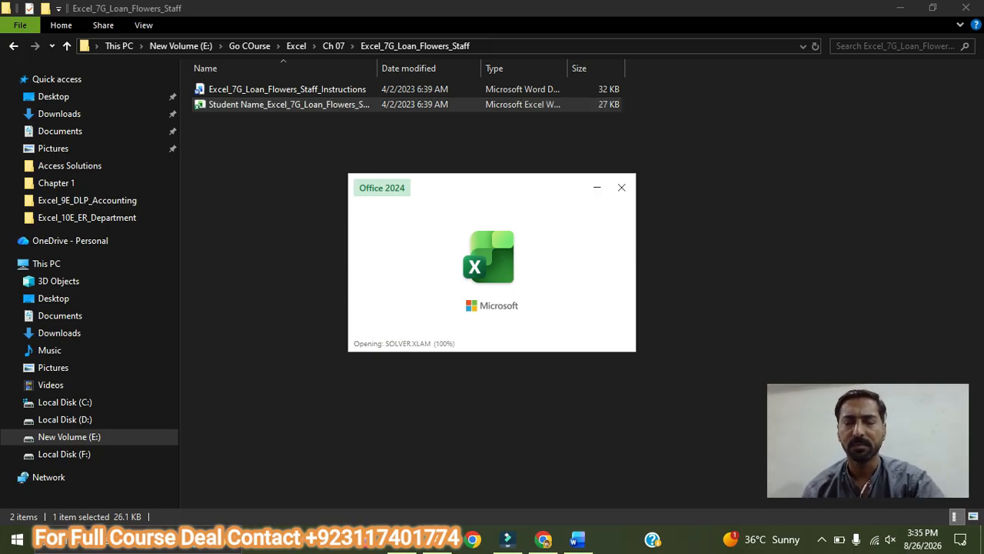
pyautogui.moveTo(577, 538)
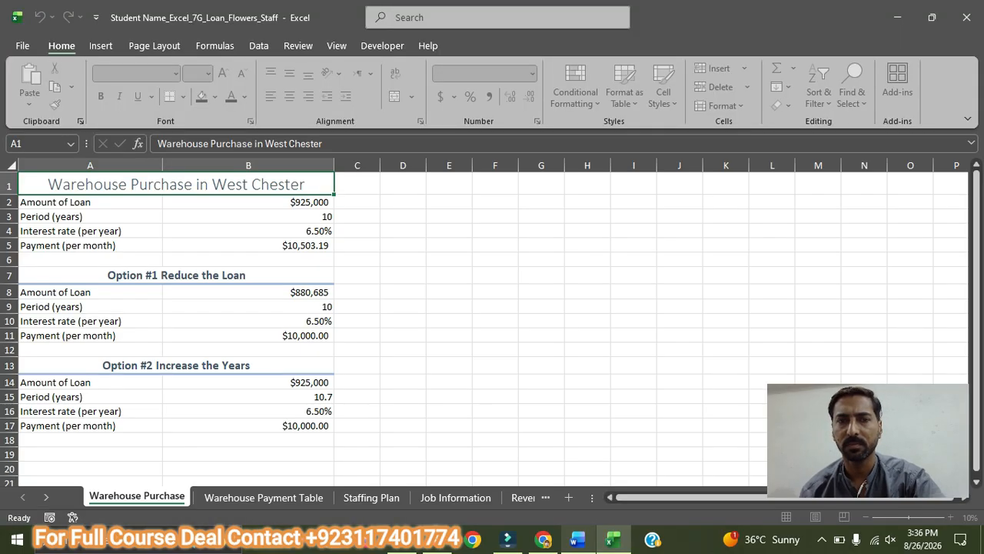
pyautogui.scroll(-4, 492, 323)
pyautogui.scroll(4, 492, 323)
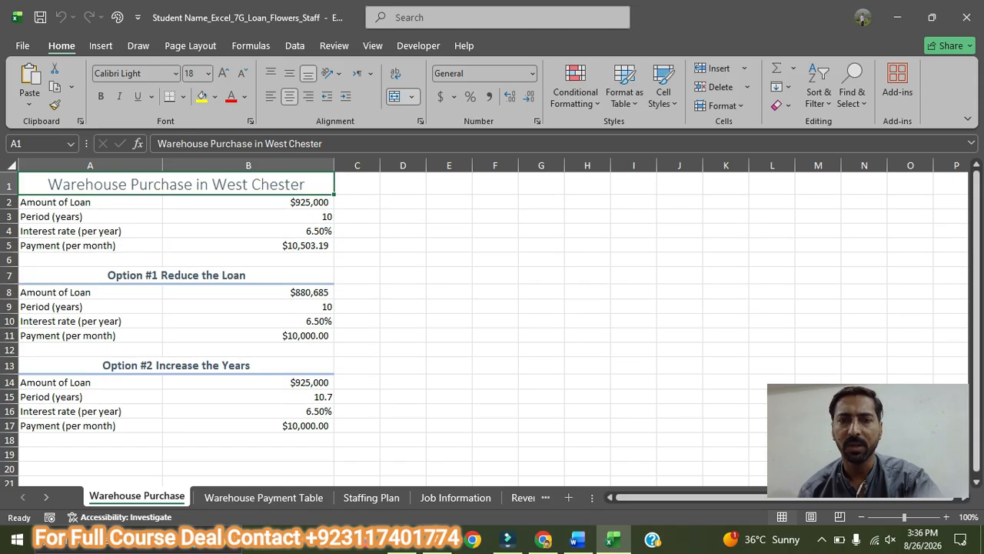
# Step: Consult step 2 of the Word instructions and display the Warehouse Payment Table worksheet in the Excel workbook
pyautogui.click(577, 538)
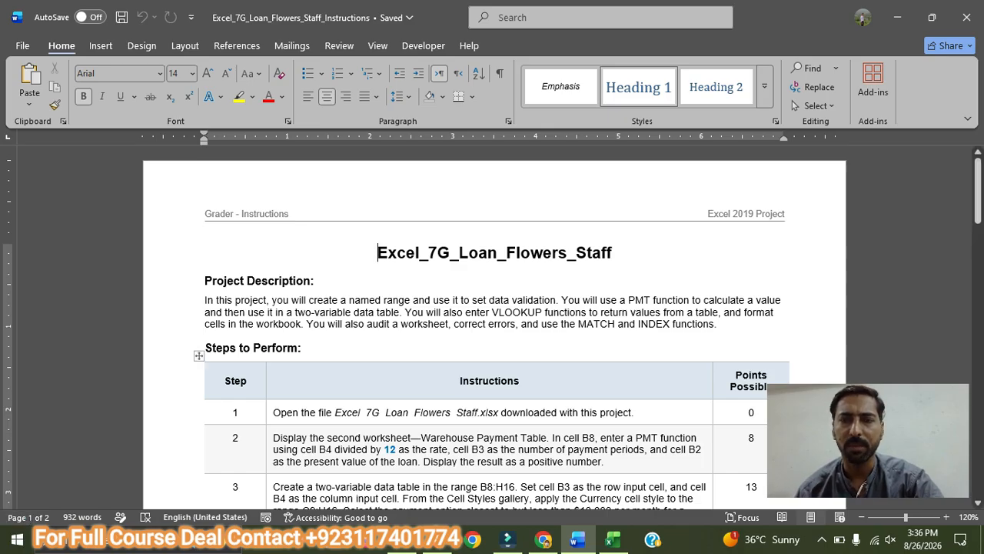
pyautogui.moveTo(868, 440); pyautogui.dragTo(881, 483)
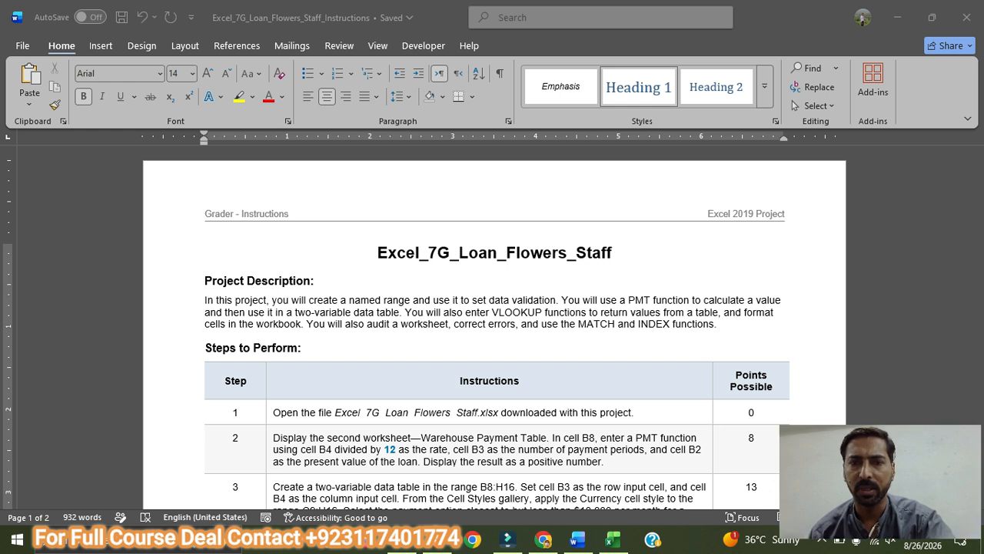
pyautogui.scroll(-3, 492, 327)
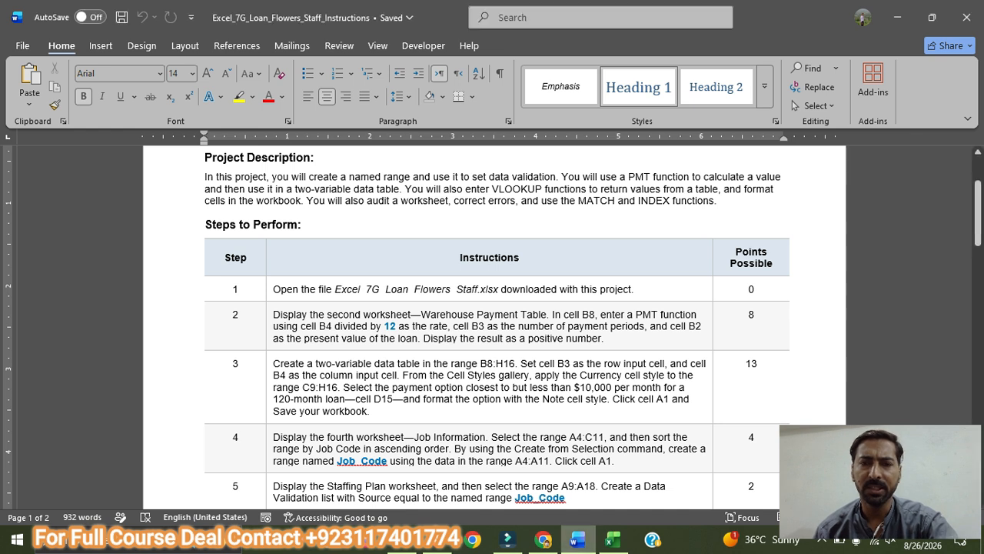
pyautogui.click(613, 538)
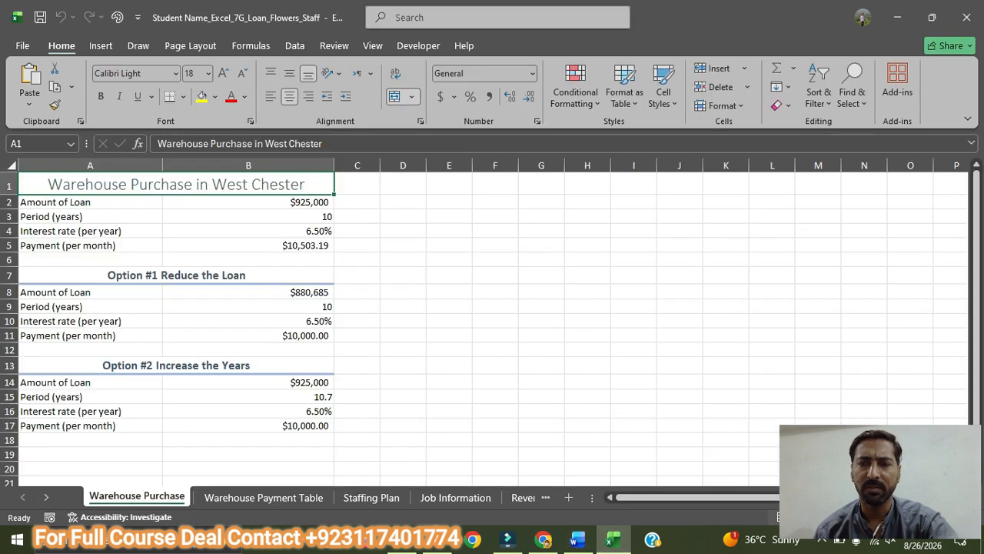
pyautogui.click(263, 498)
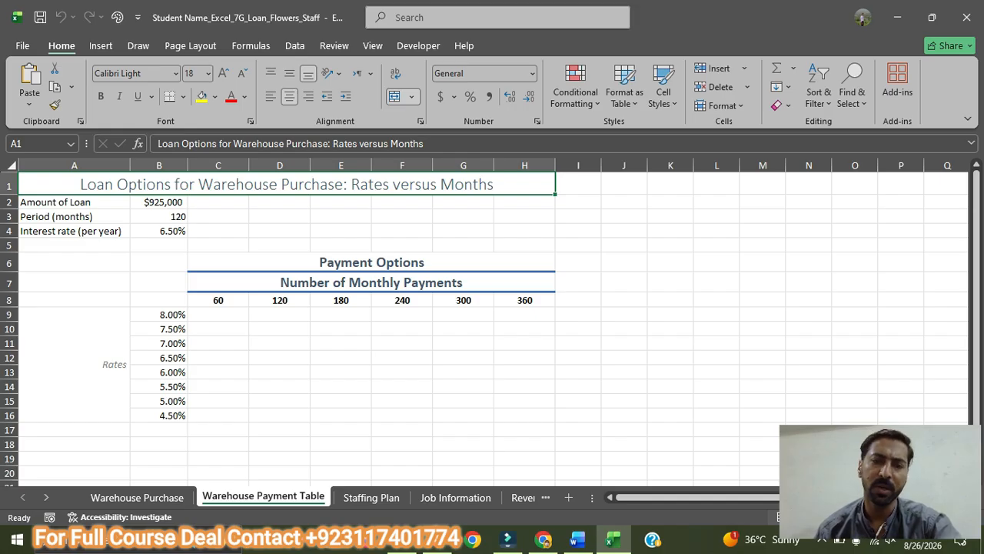
pyautogui.click(578, 539)
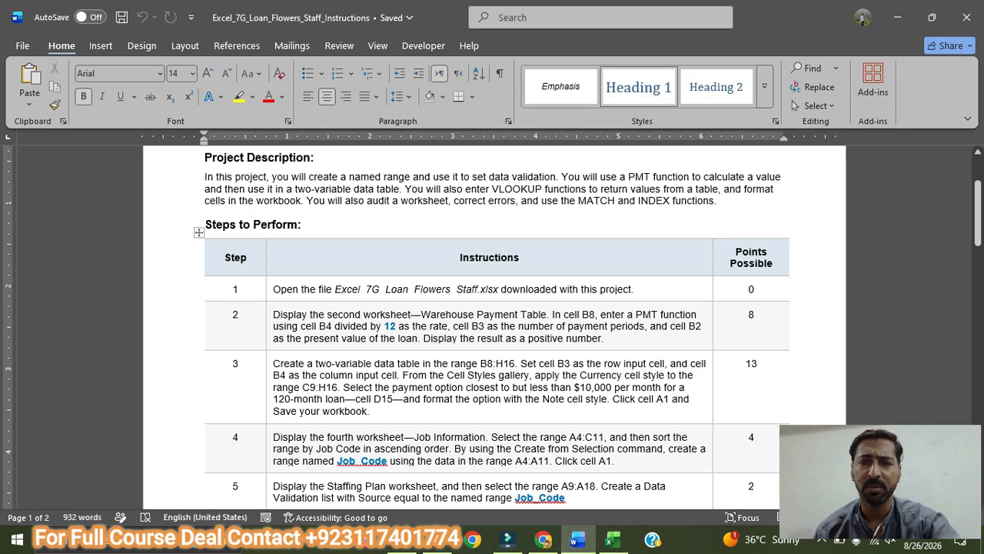
pyautogui.click(612, 539)
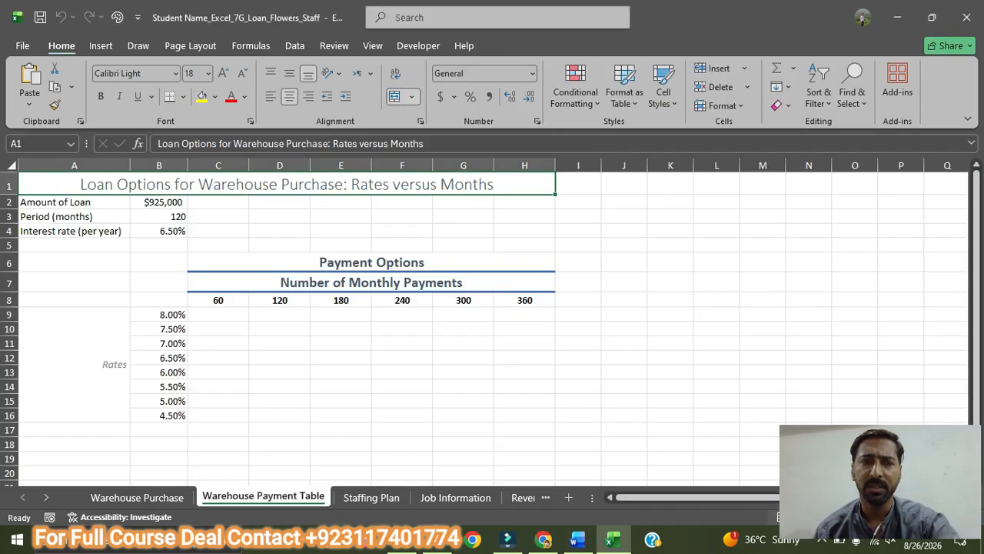
# Step: Enter the formula =PMT(B4/12,B3,-B2) in cell B8 to calculate the monthly loan payment as a positive number
pyautogui.click(159, 300)
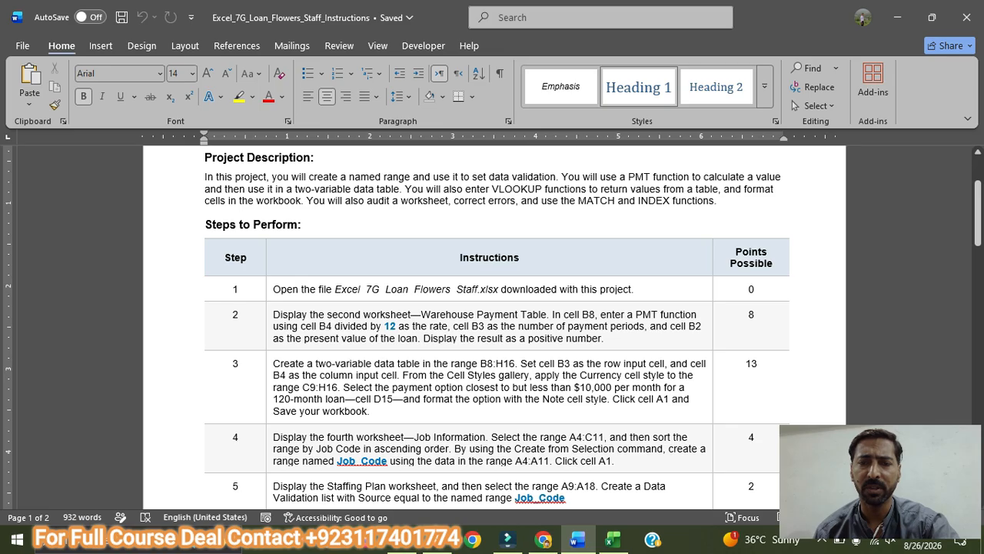
pyautogui.click(607, 450)
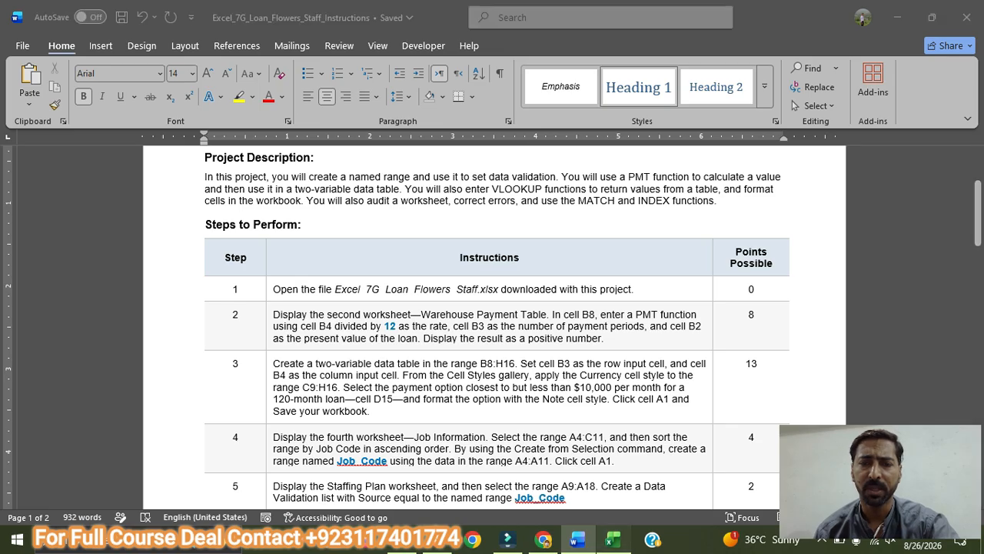
pyautogui.hotkey('alt', 'Tab')
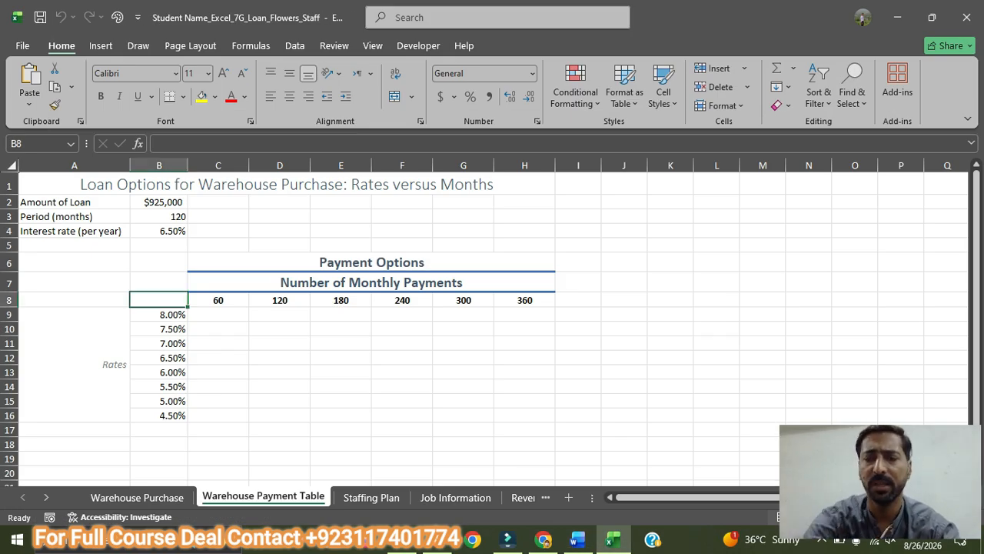
pyautogui.write('=')
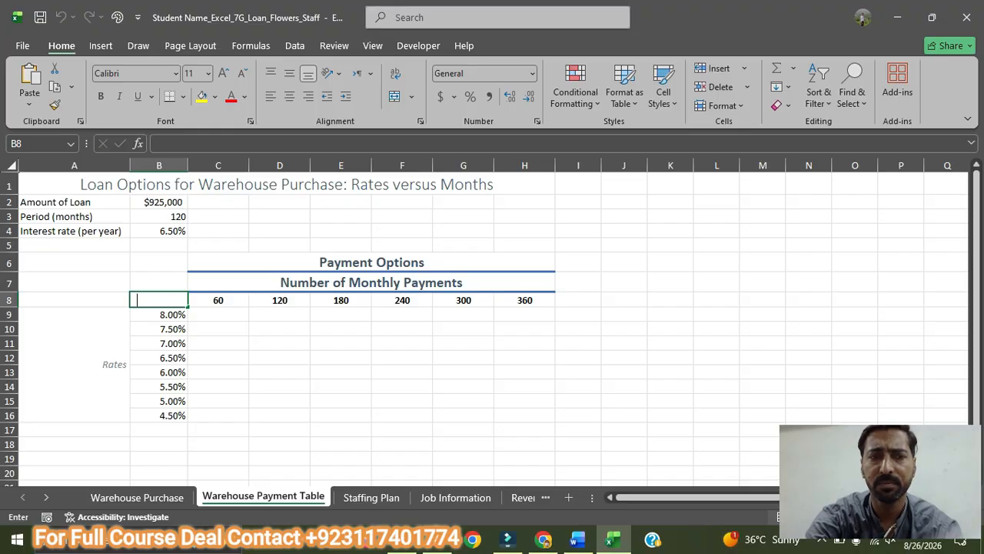
pyautogui.write('PMT')
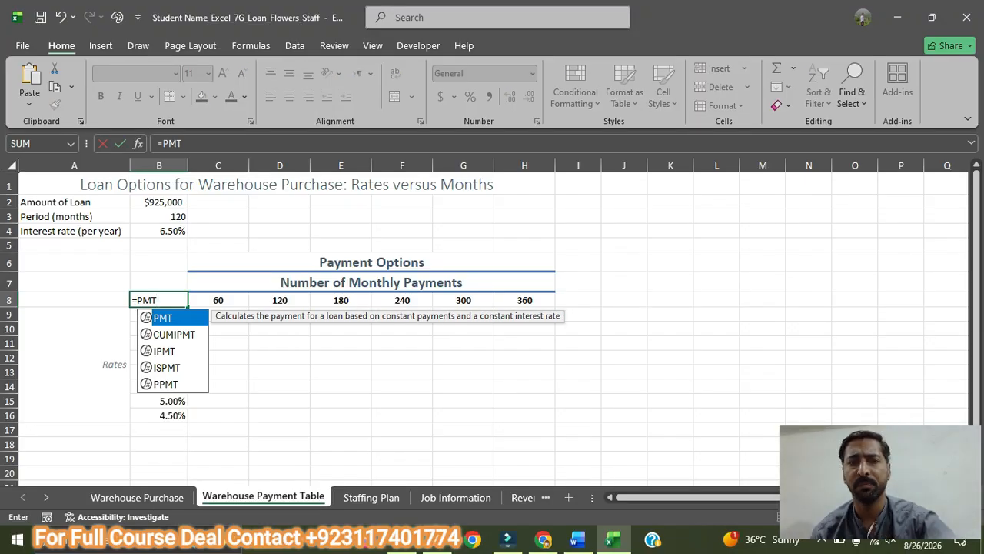
pyautogui.write('(')
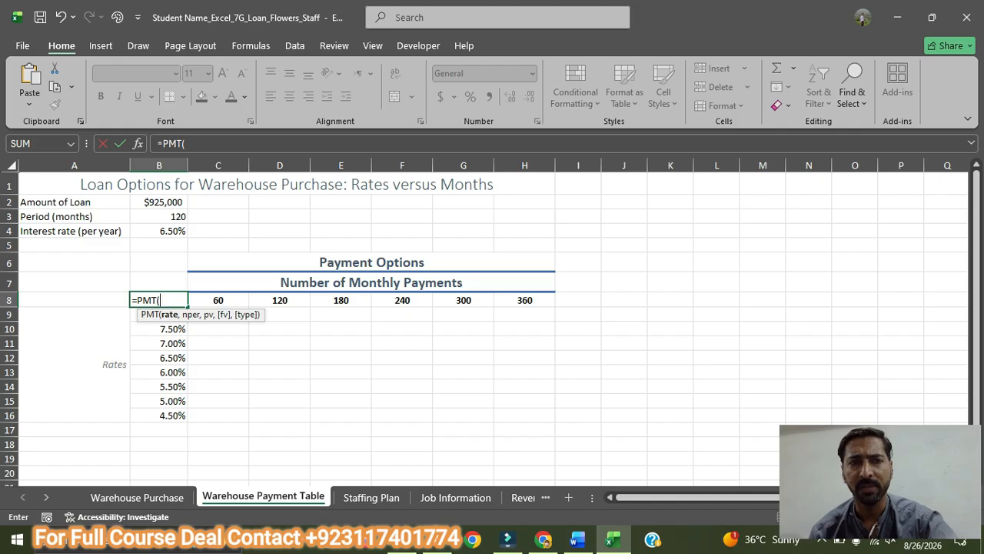
pyautogui.click(159, 230)
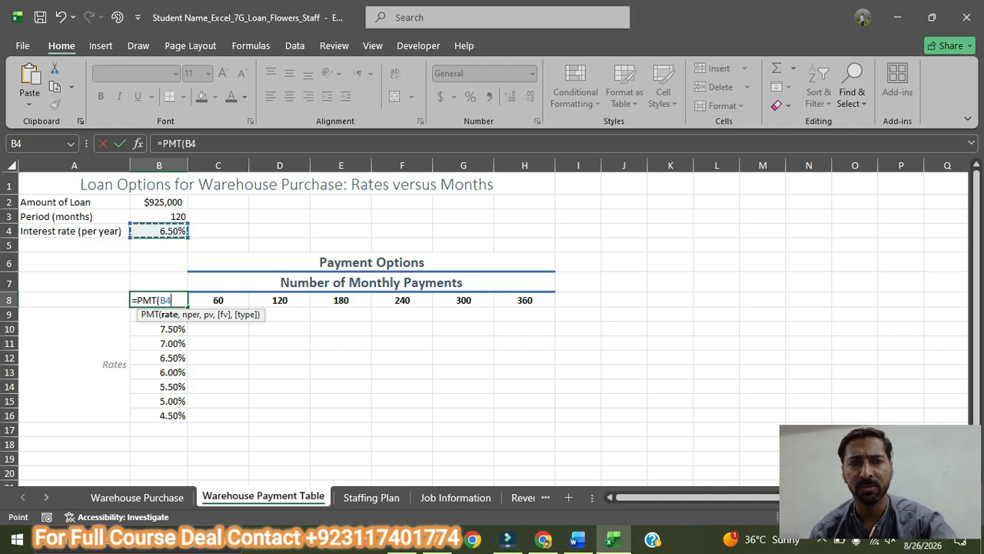
pyautogui.write('/12,')
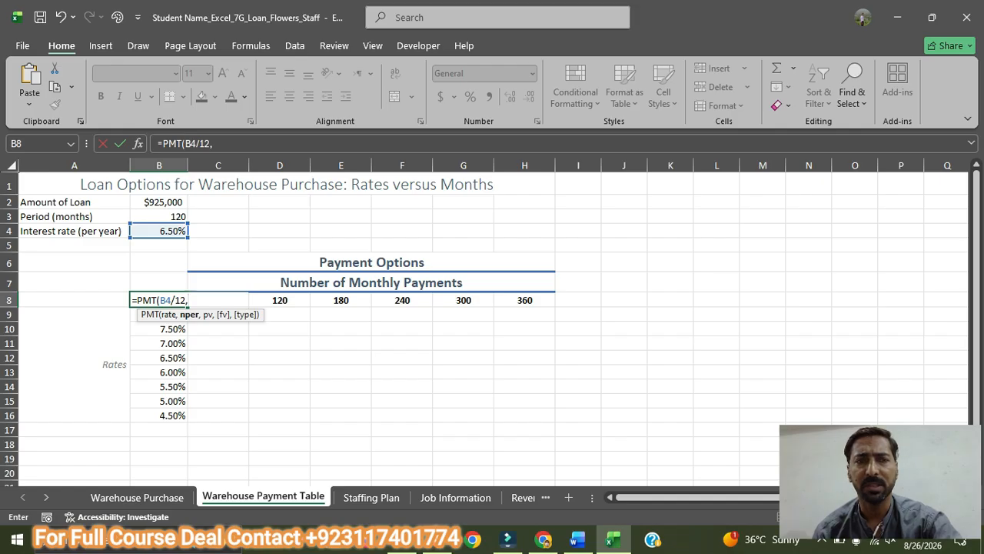
pyautogui.click(159, 217)
pyautogui.write(',')
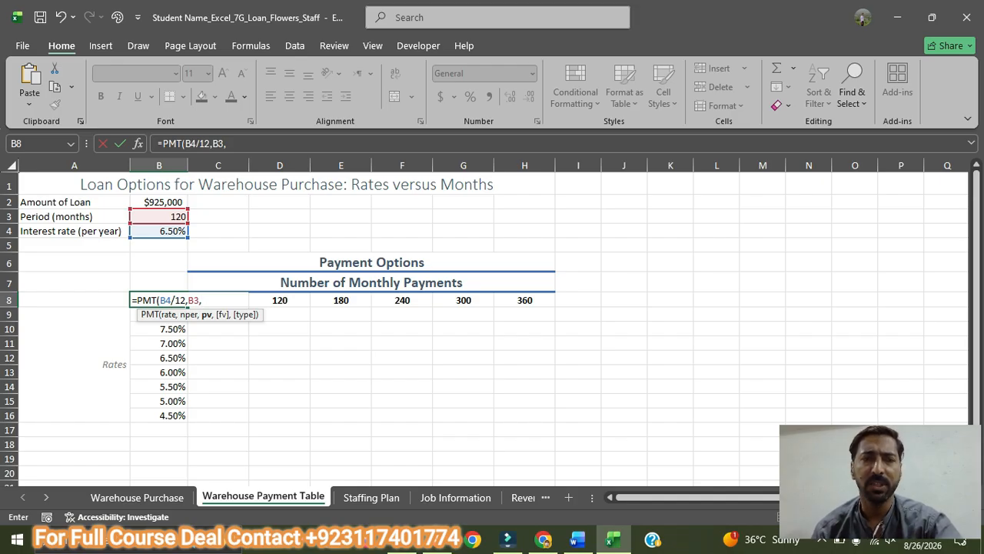
pyautogui.write('-')
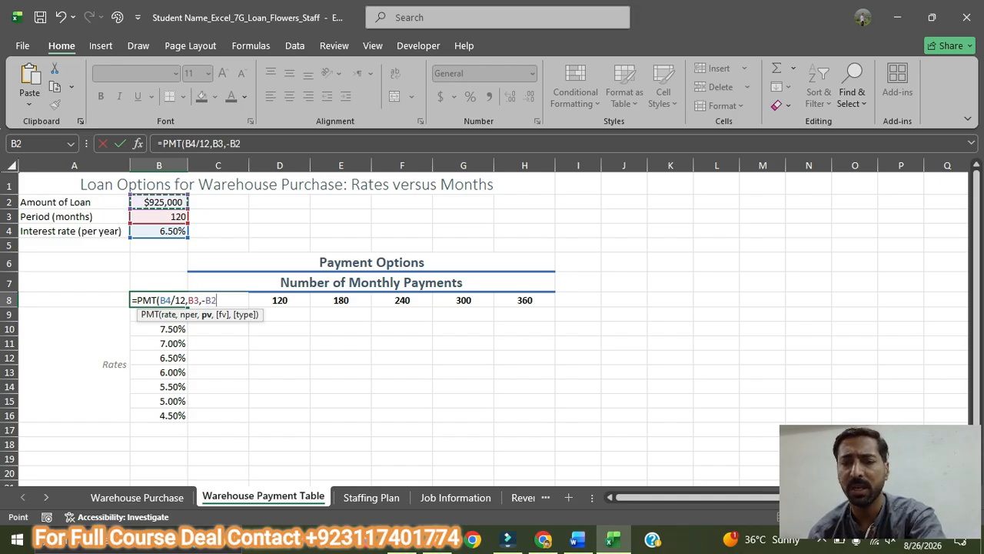
pyautogui.write(')')
pyautogui.press('Return')
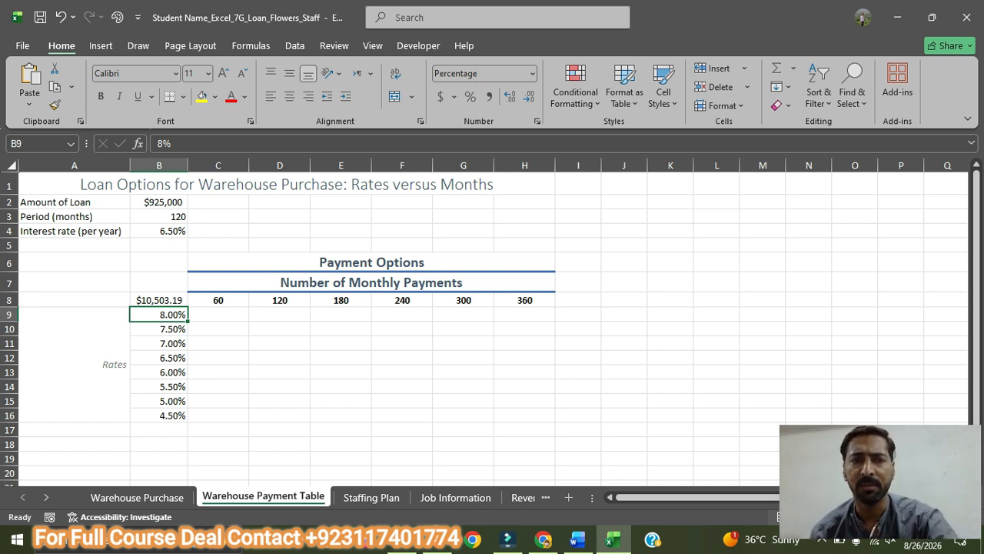
pyautogui.click(159, 300)
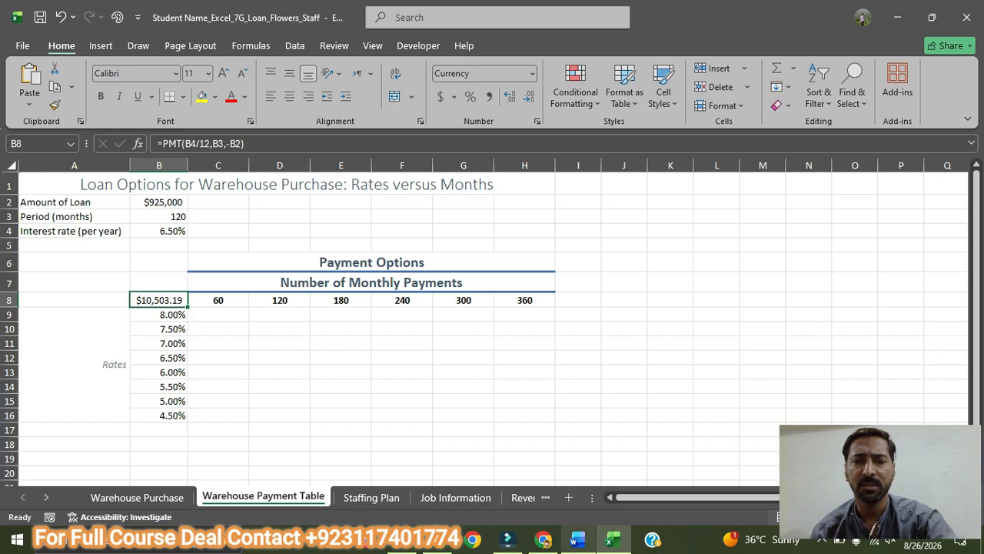
# Step: In the Word instructions, enlarge the step 3 instruction text to 10 pt and highlight it in yellow
pyautogui.click(578, 540)
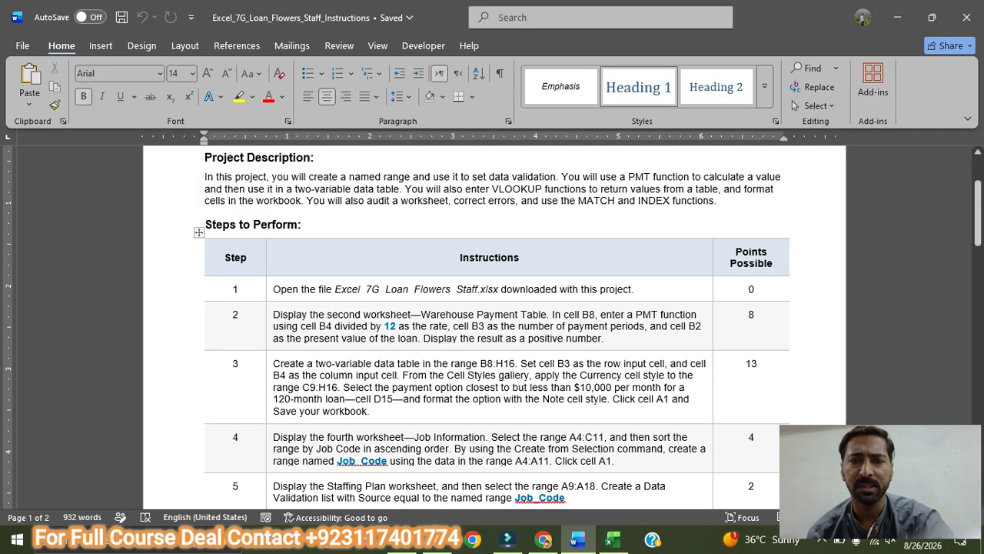
pyautogui.scroll(-1, 492, 323)
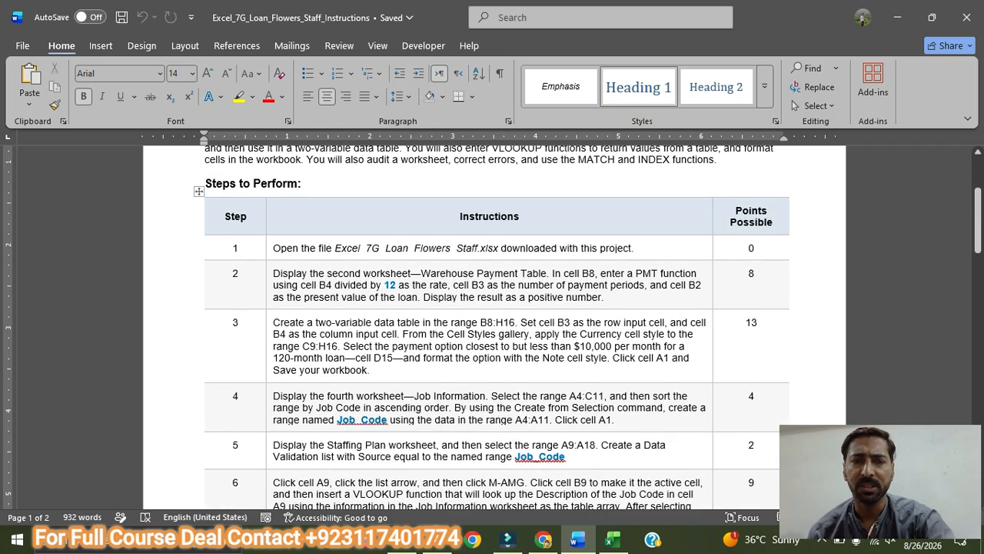
pyautogui.scroll(-2, 492, 326)
pyautogui.moveTo(370, 287); pyautogui.dragTo(273, 240)
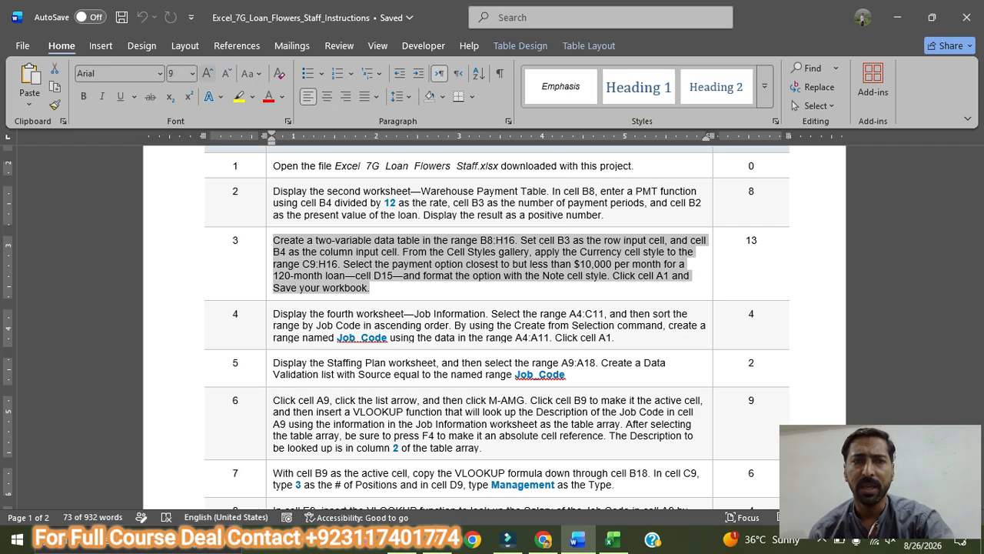
pyautogui.click(208, 73)
pyautogui.click(239, 97)
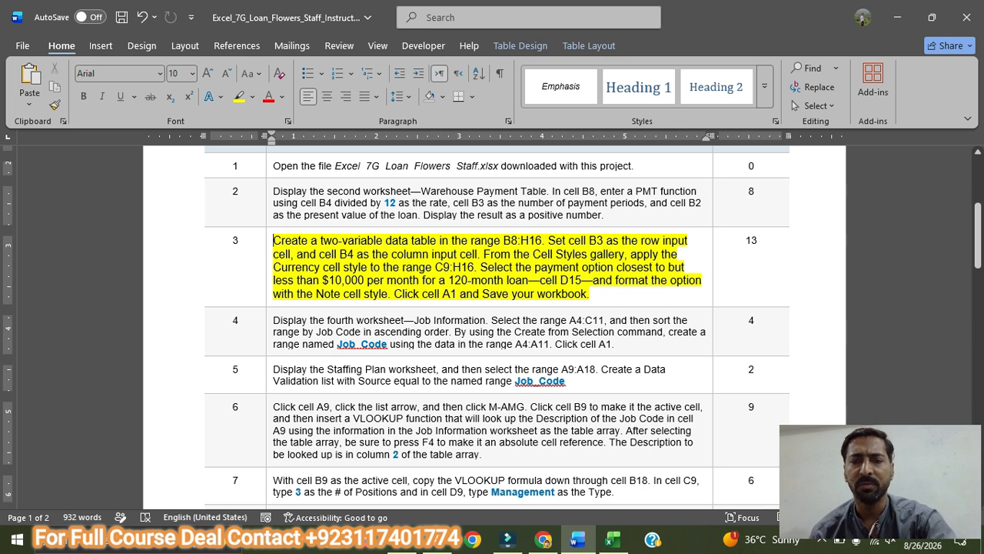
# Step: In the Excel workbook, create a two-variable data table in B8:H16 with B3 as row input cell and B4 as column input cell
pyautogui.click(613, 539)
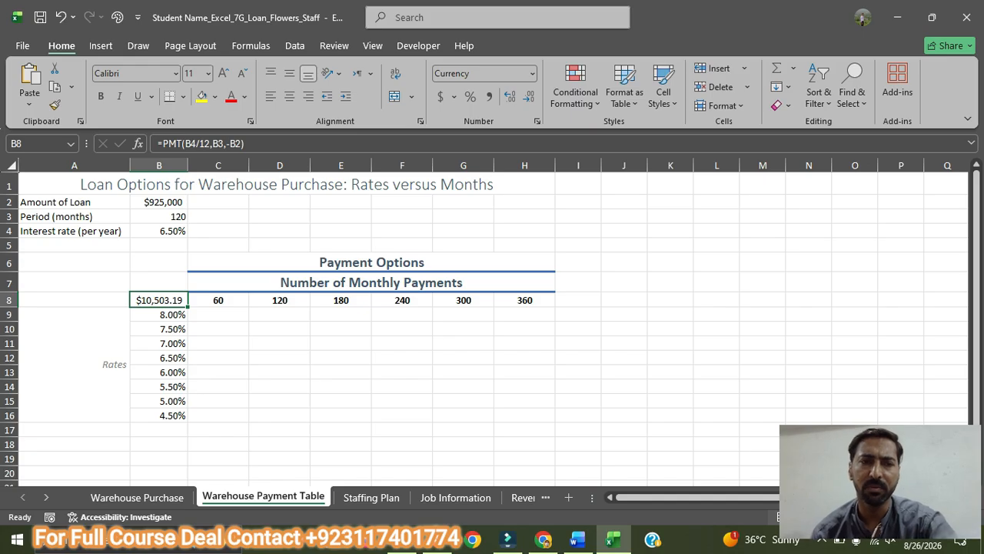
pyautogui.moveTo(159, 300); pyautogui.dragTo(538, 415)
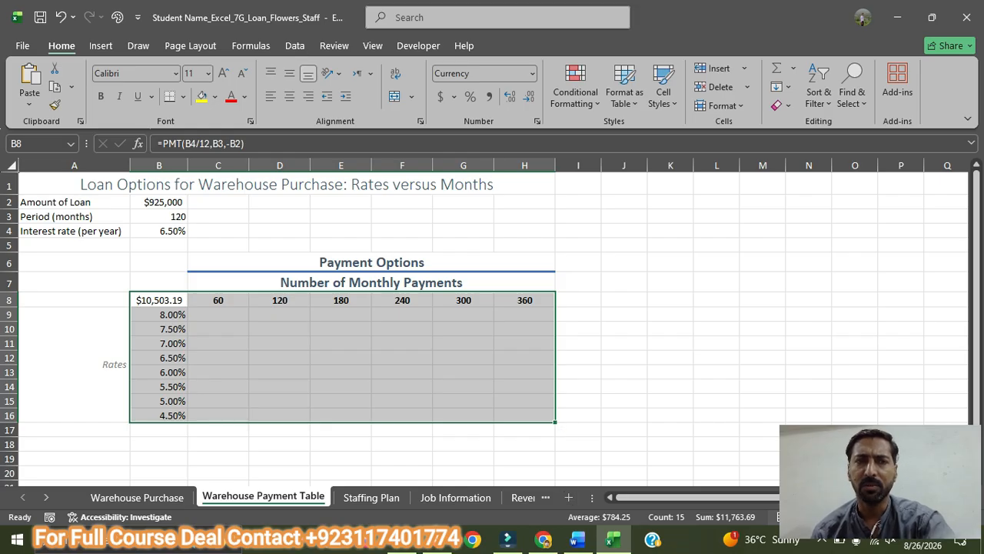
pyautogui.click(295, 45)
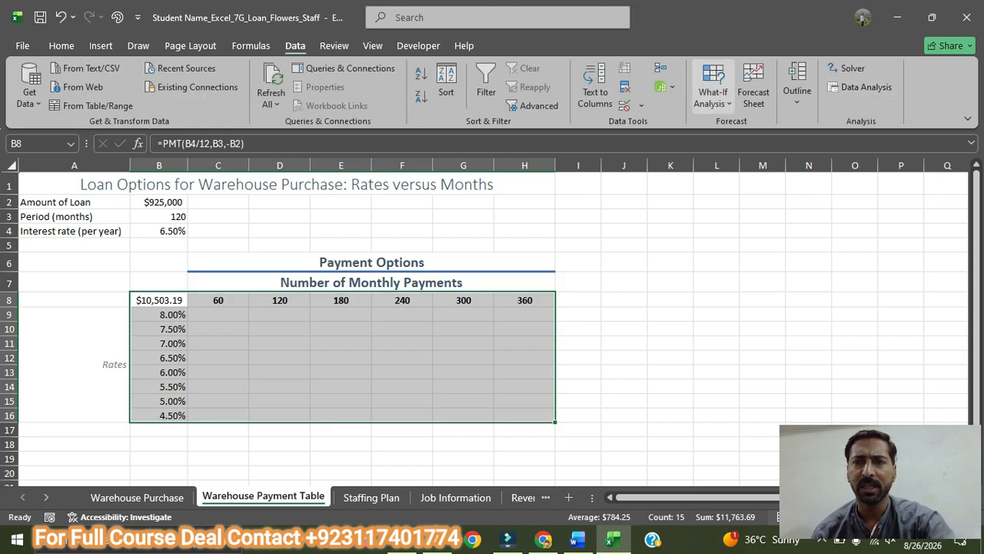
pyautogui.click(713, 92)
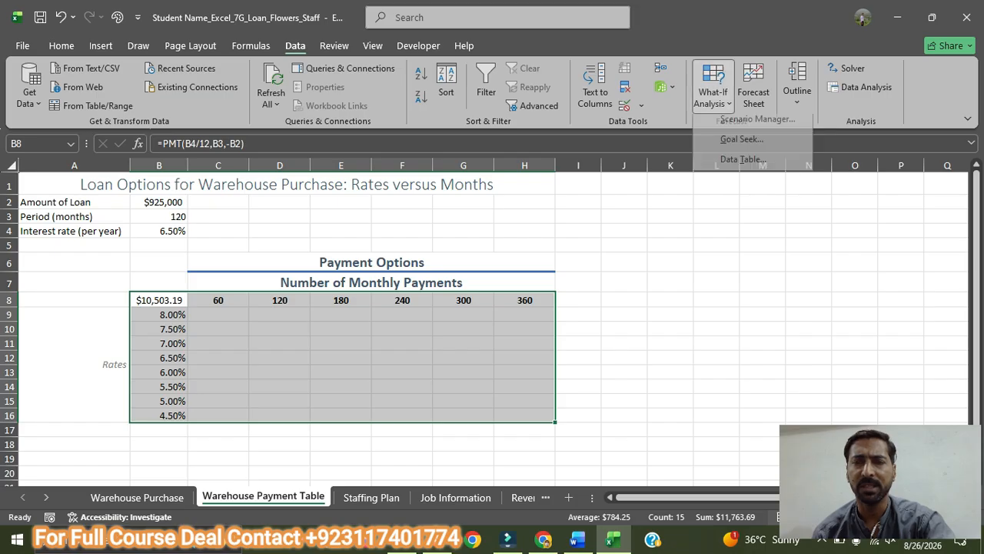
pyautogui.click(738, 162)
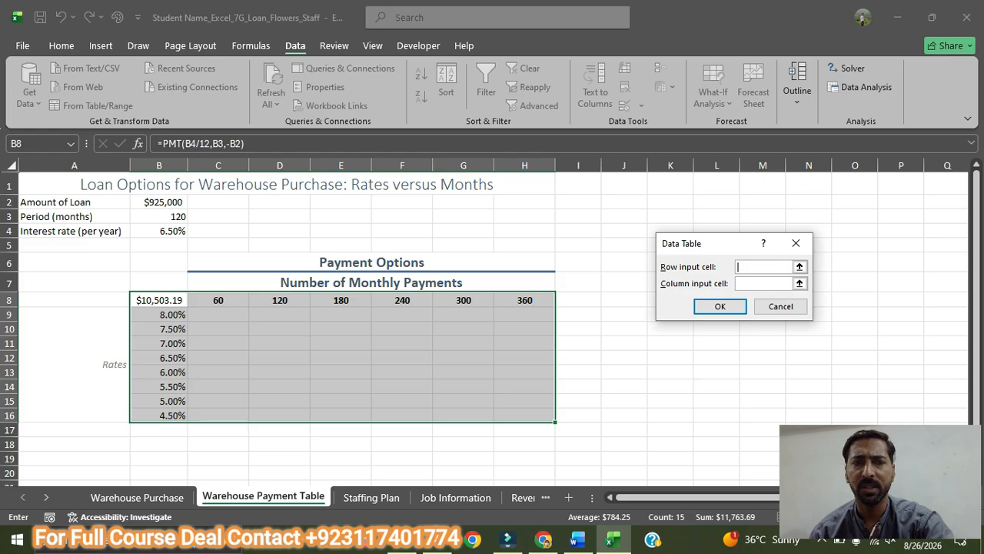
pyautogui.click(799, 266)
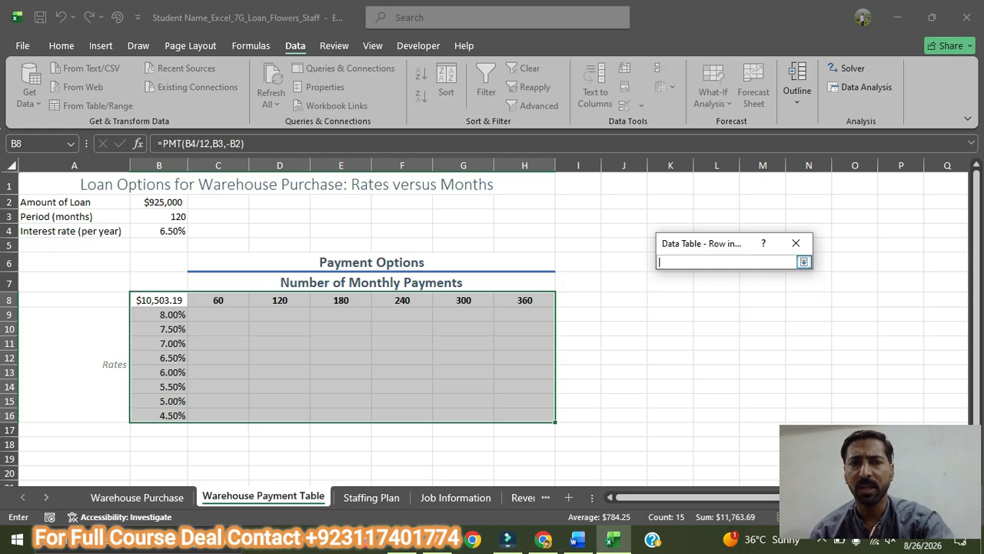
pyautogui.click(158, 216)
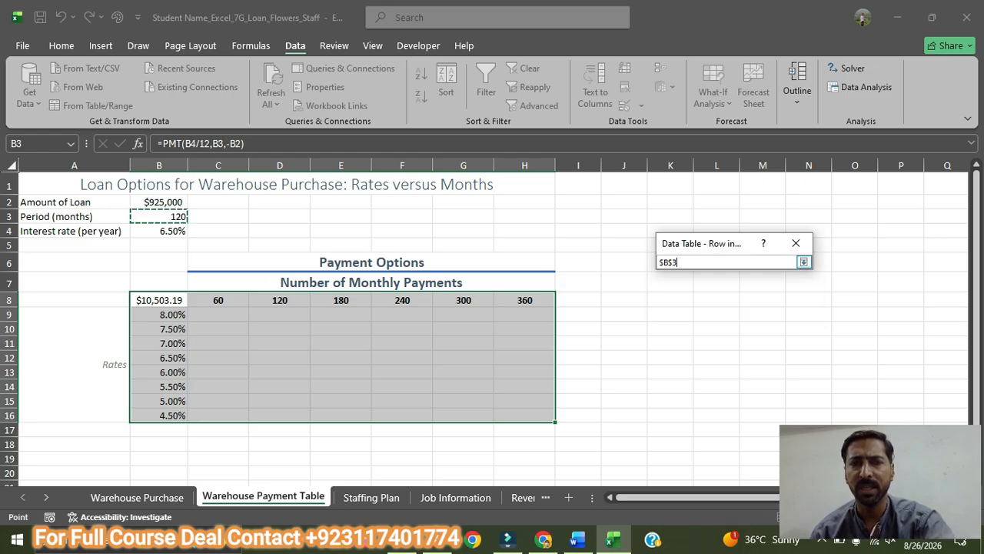
pyautogui.click(804, 261)
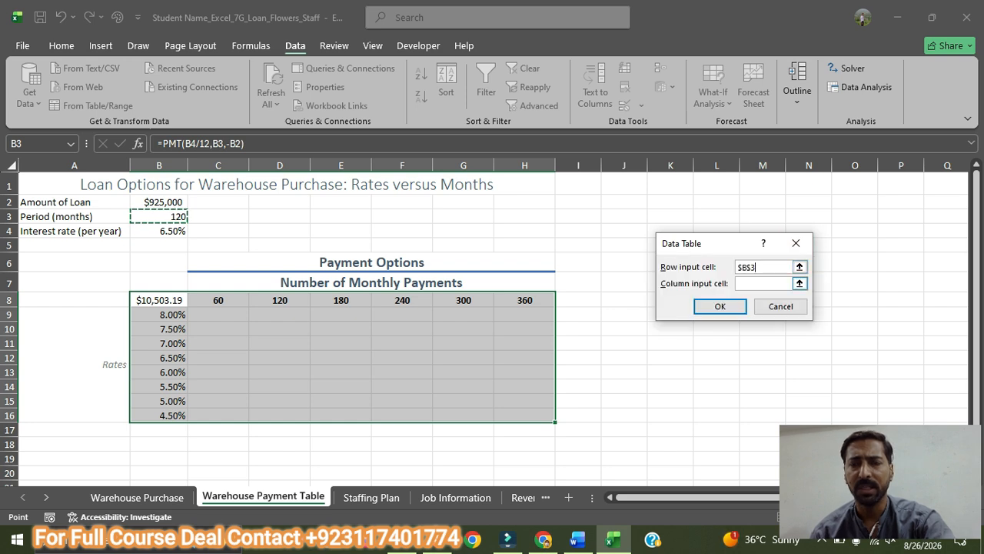
pyautogui.click(799, 283)
pyautogui.click(159, 231)
pyautogui.click(804, 262)
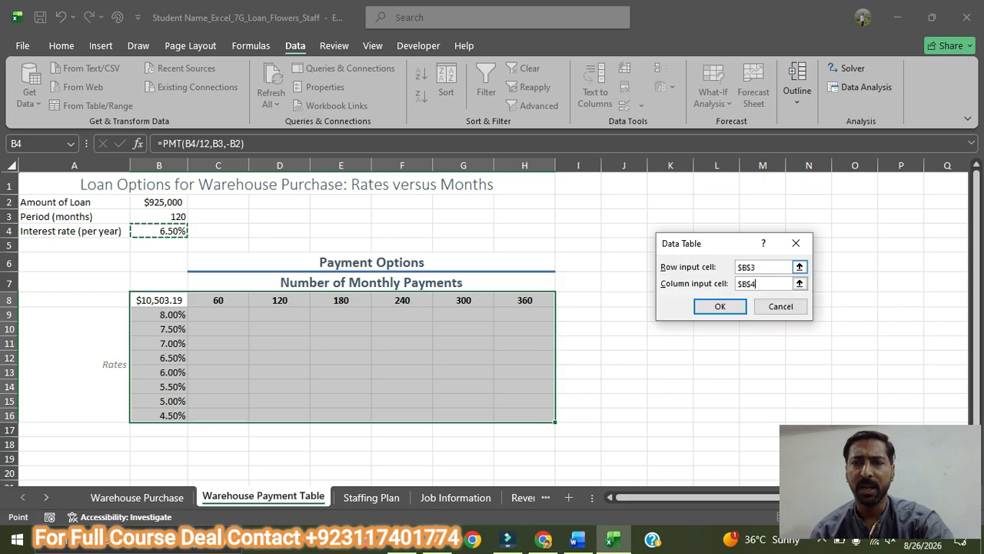
pyautogui.click(719, 306)
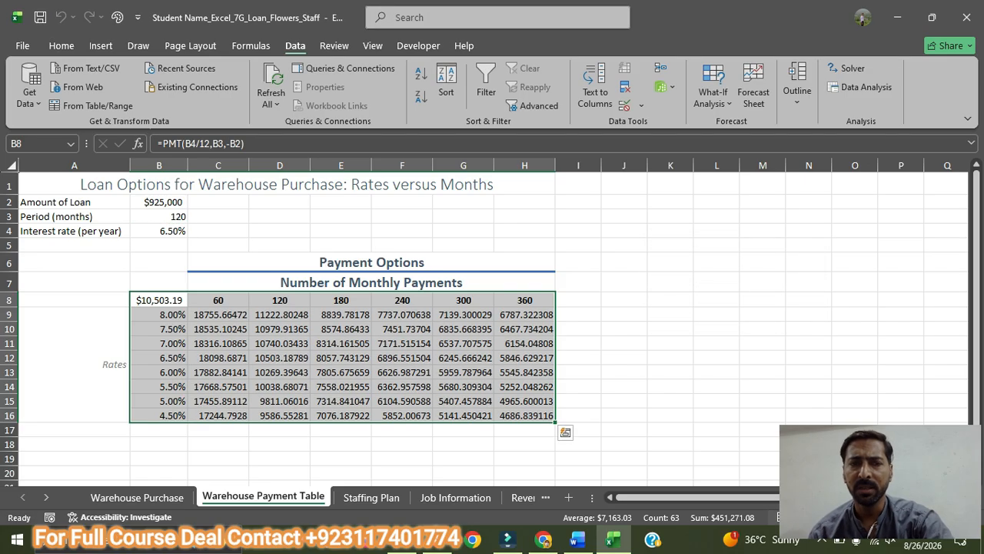
pyautogui.click(671, 357)
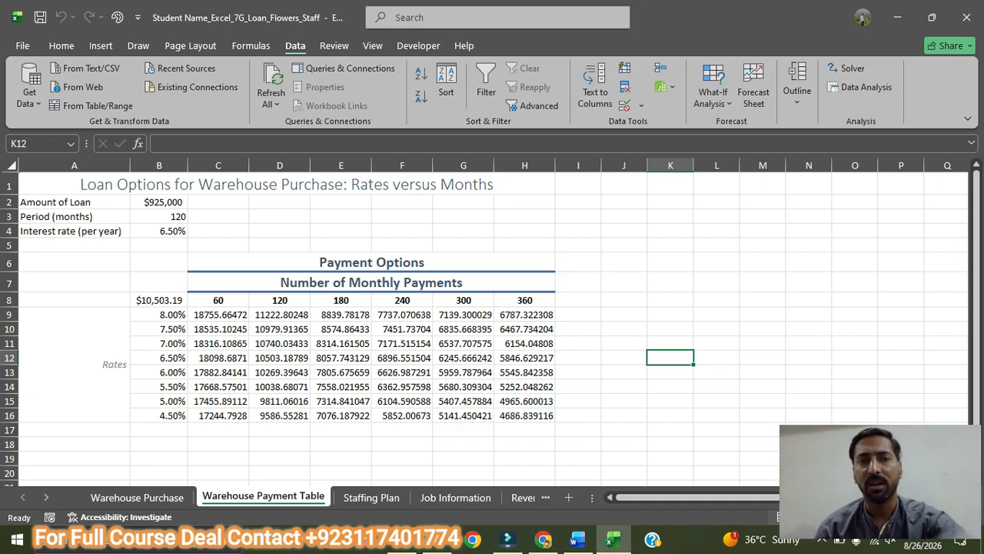
# Step: Apply the Currency cell style to the payment results in the range C9:H16
pyautogui.click(219, 315)
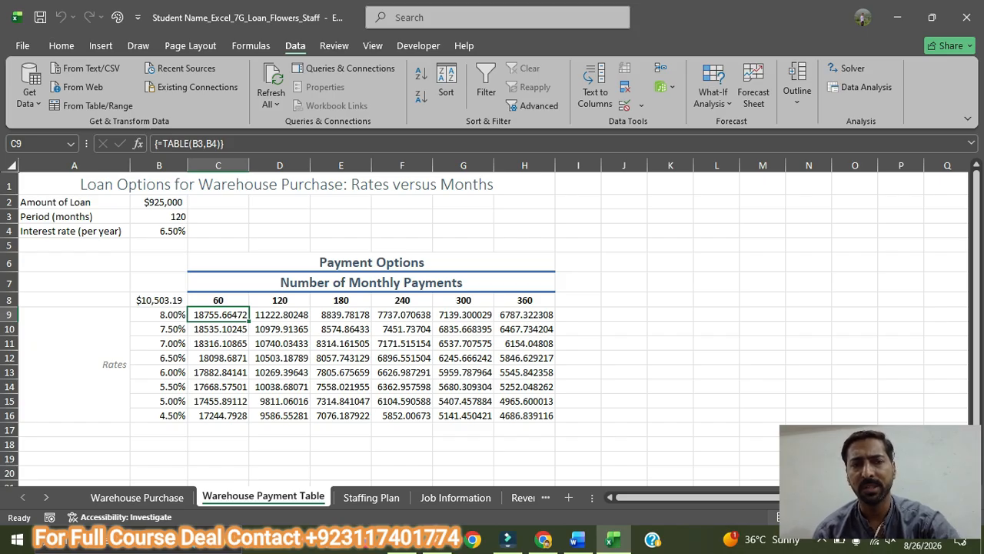
pyautogui.moveTo(218, 314); pyautogui.dragTo(525, 415)
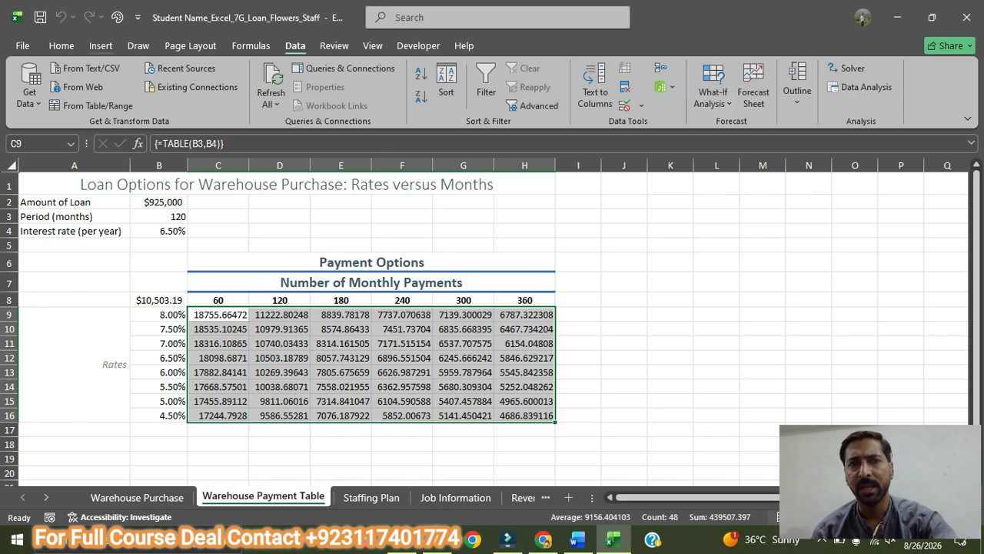
pyautogui.click(61, 45)
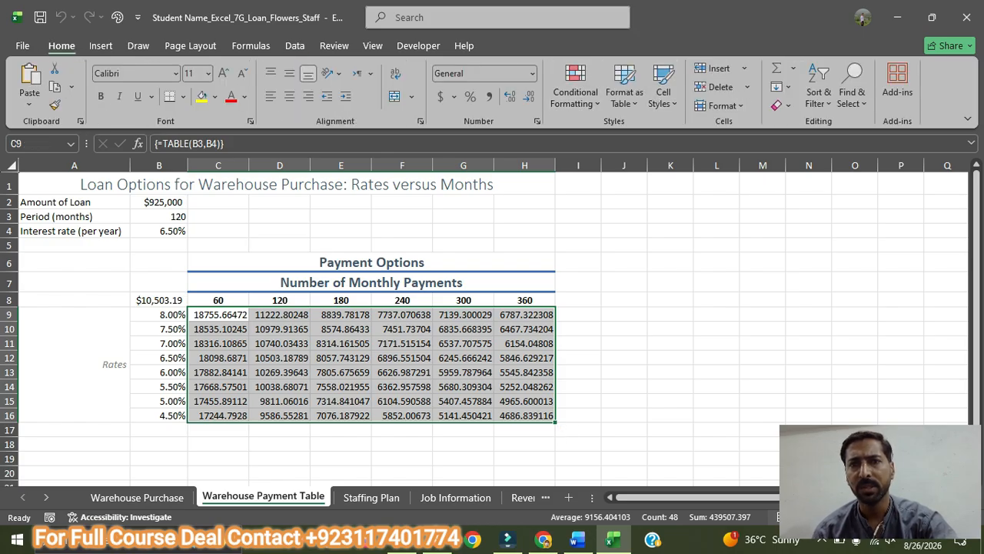
pyautogui.click(663, 84)
pyautogui.scroll(-1, 738, 292)
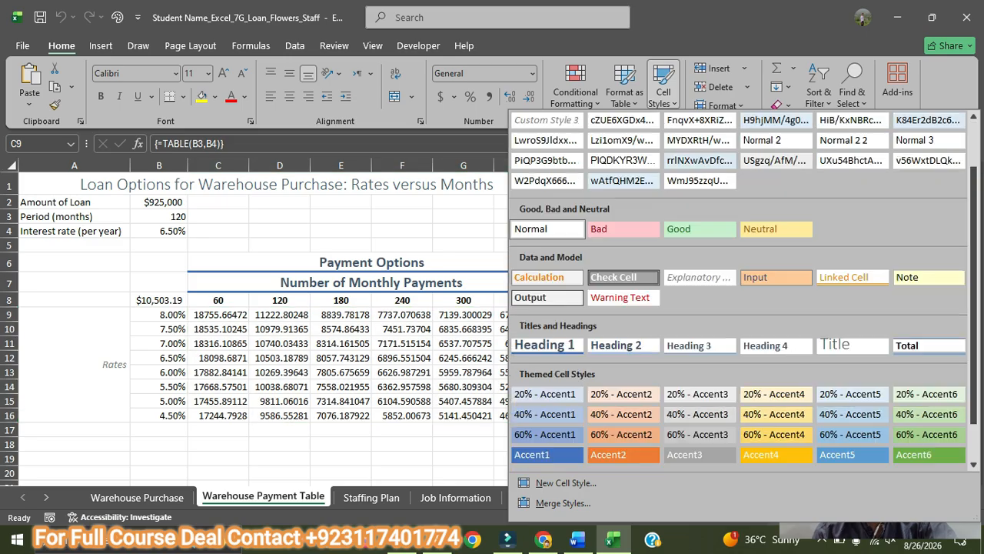
pyautogui.scroll(-1, 625, 406)
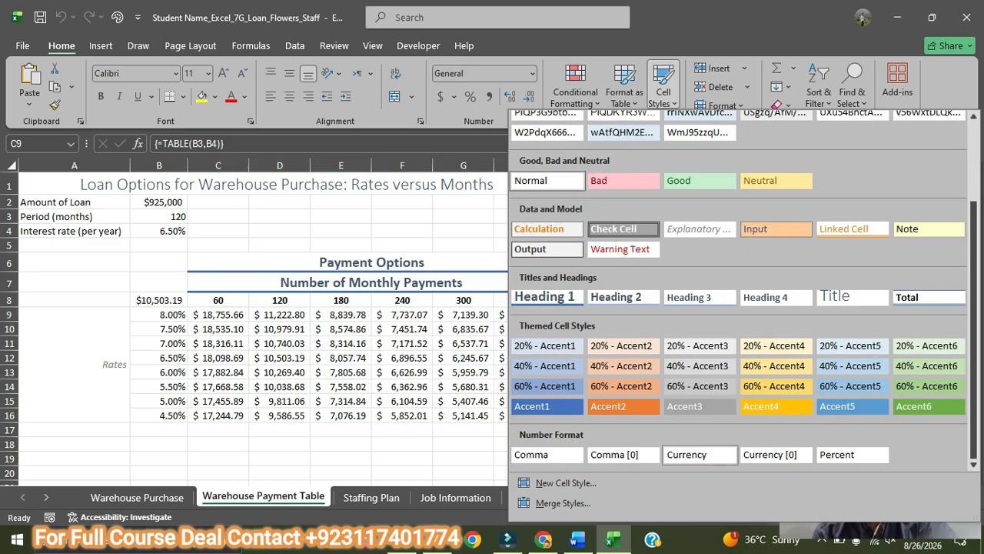
pyautogui.click(687, 455)
pyautogui.click(578, 358)
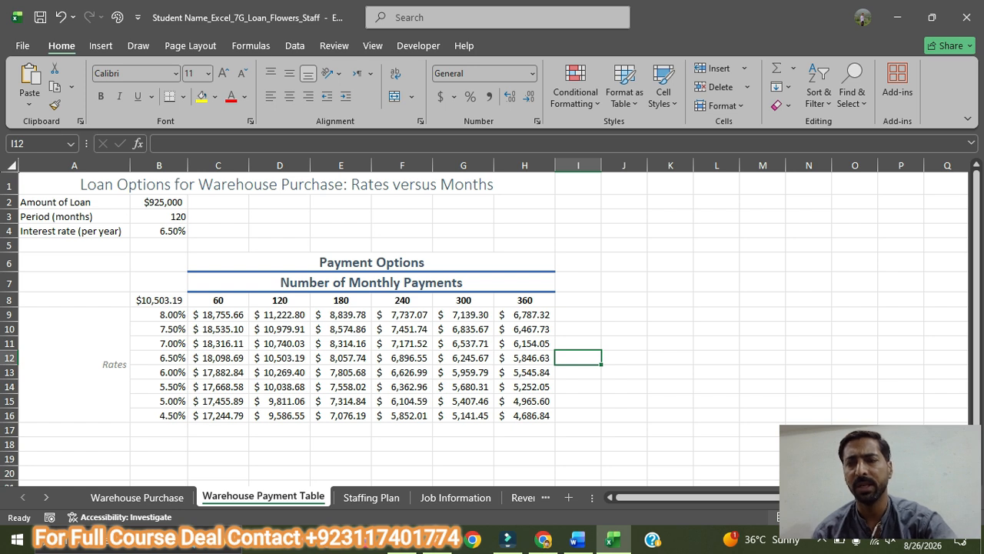
# Step: Recheck step 3 of the Word instructions and apply the Note cell style to cell D15 in the Excel workbook
pyautogui.click(578, 539)
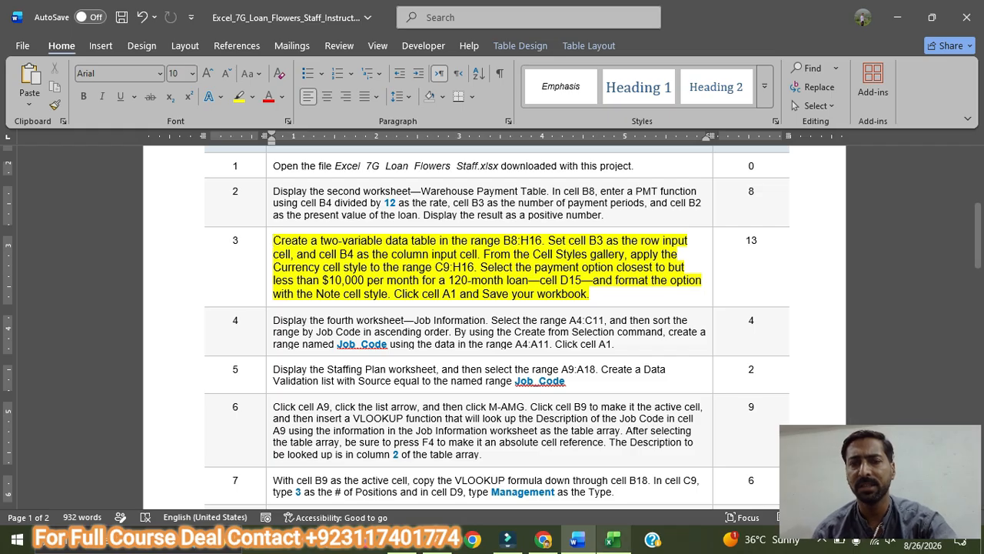
pyautogui.click(613, 539)
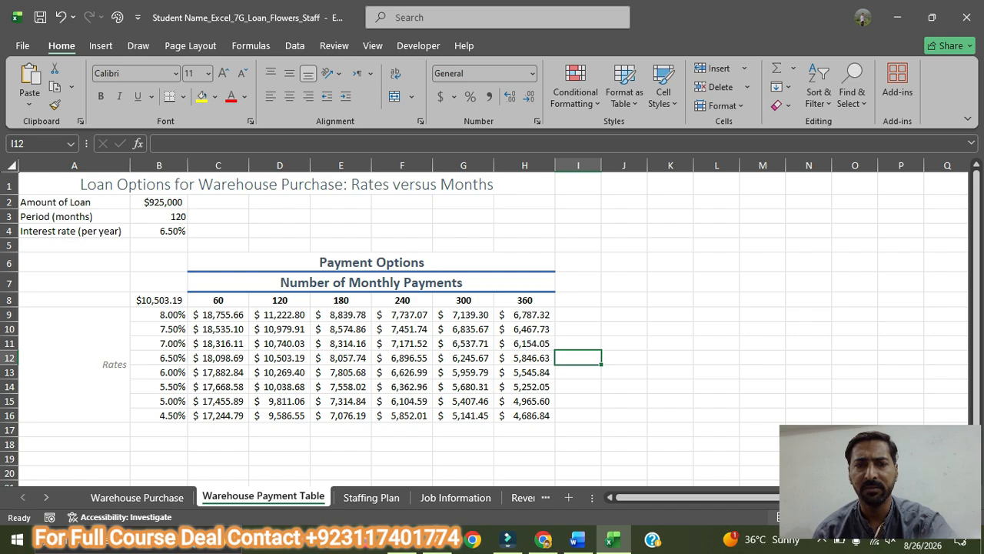
pyautogui.click(279, 401)
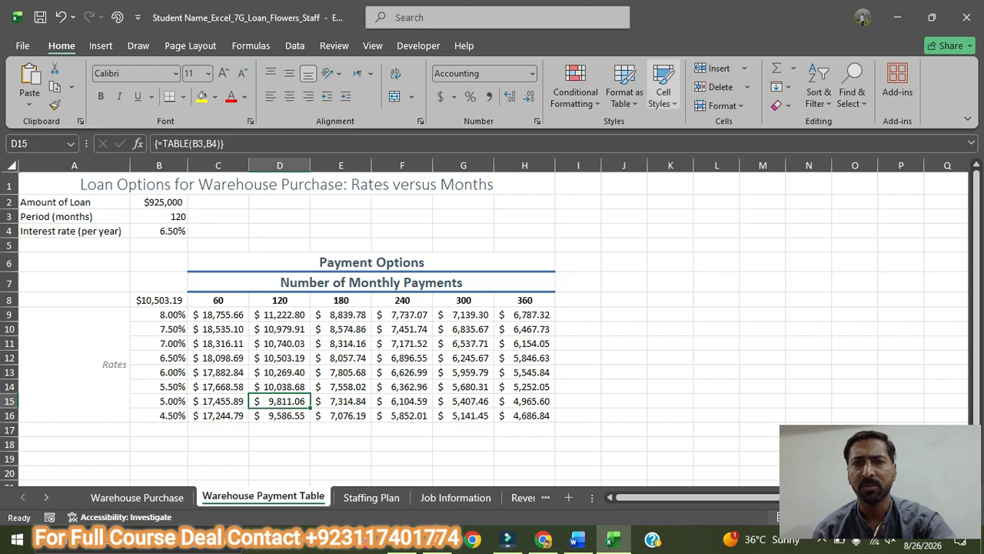
pyautogui.click(663, 92)
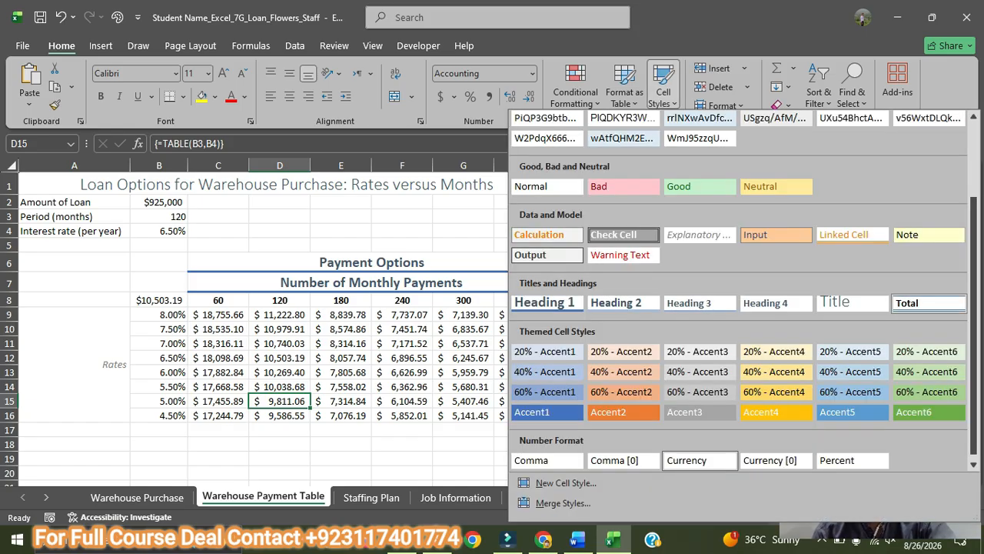
pyautogui.click(929, 236)
pyautogui.click(716, 314)
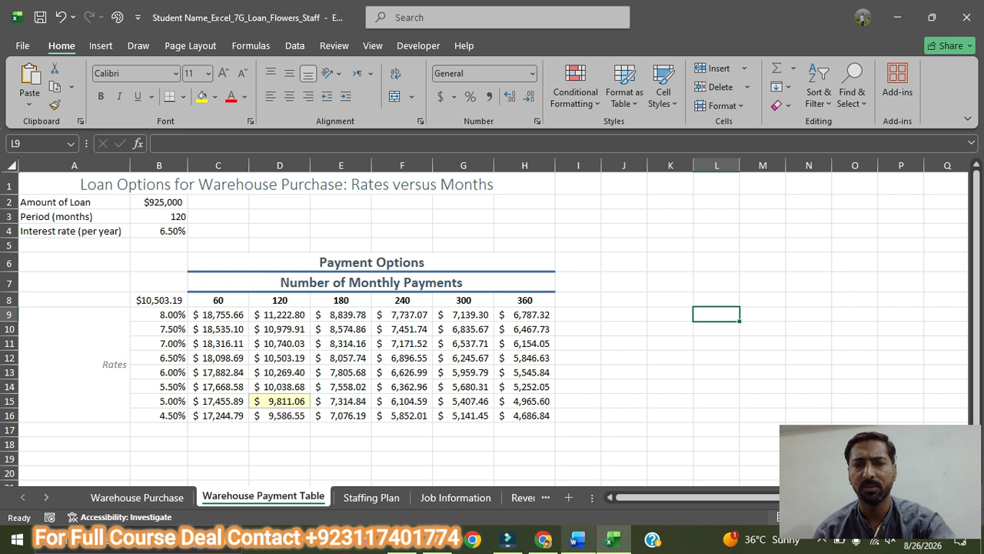
# Step: Consult the end of step 3 in the Word instructions and select cell A1 on the Warehouse Payment Table worksheet
pyautogui.click(578, 539)
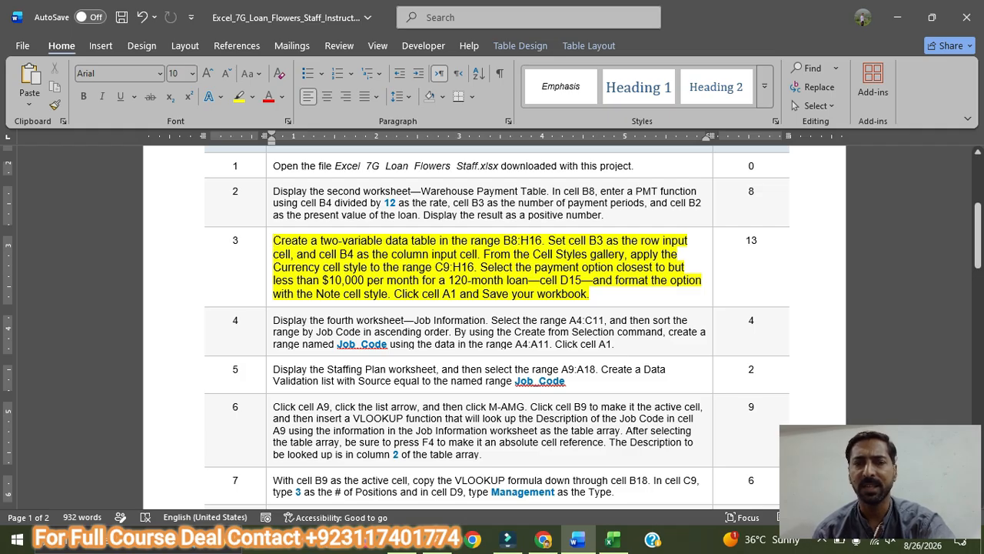
pyautogui.click(613, 540)
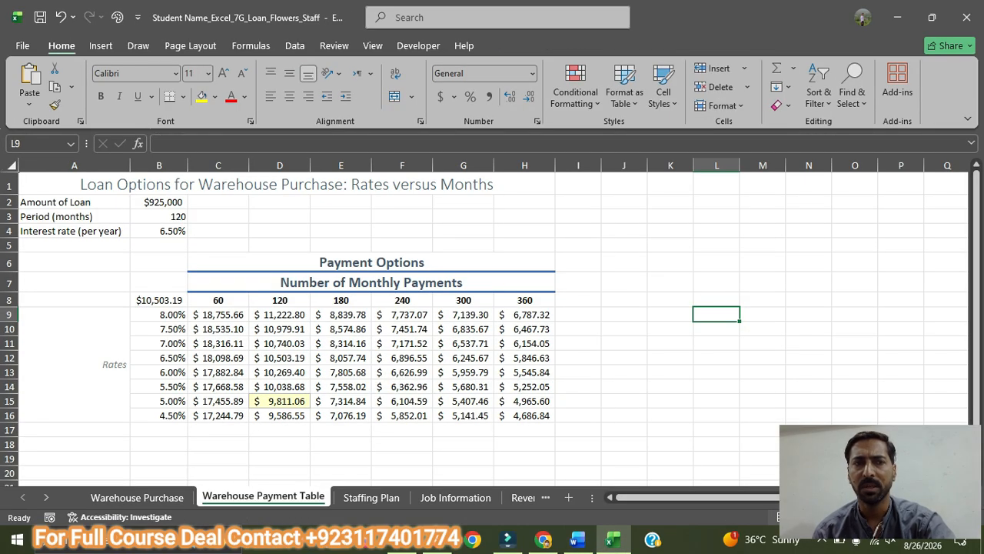
pyautogui.hotkey('ctrl', 'Home')
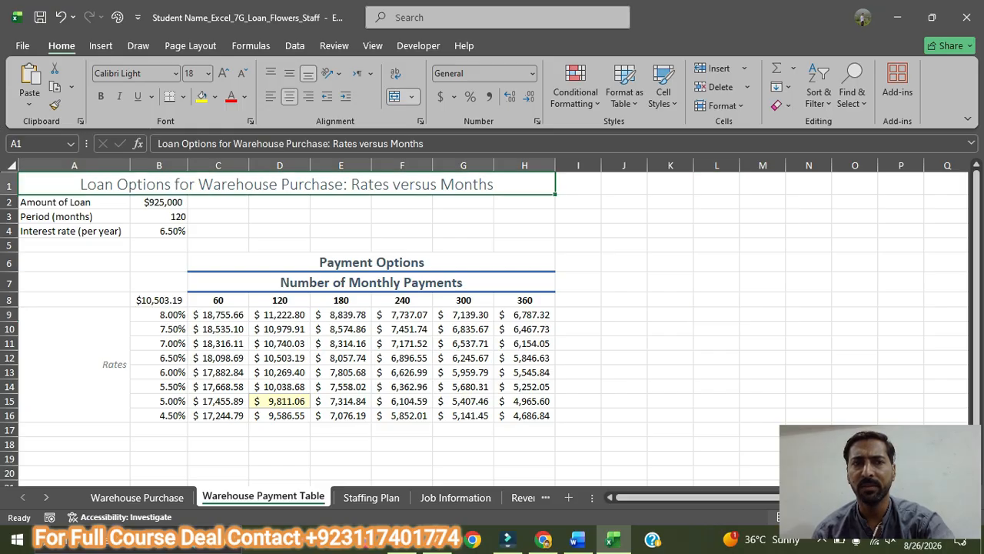
pyautogui.hotkey('alt', 'Tab')
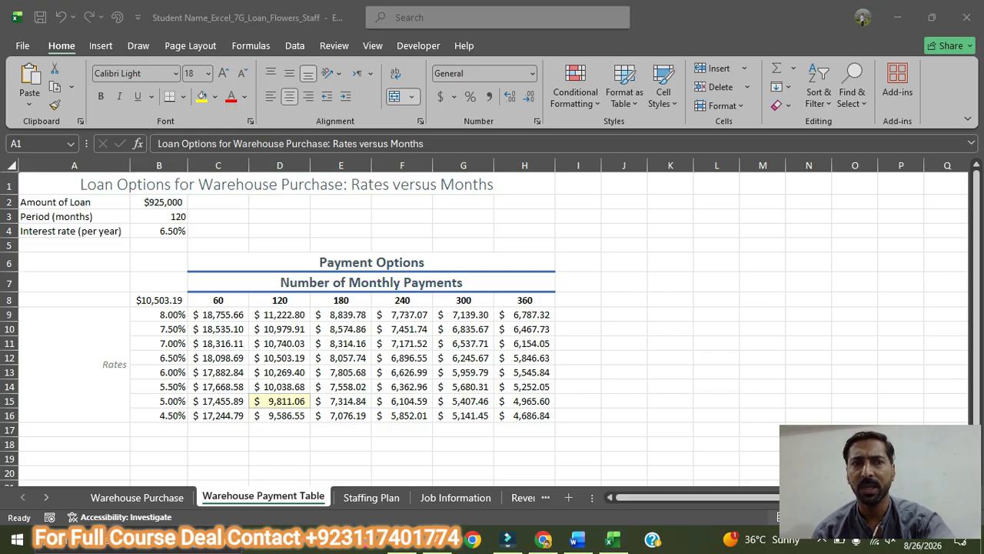
pyautogui.hotkey('alt', 'Tab')
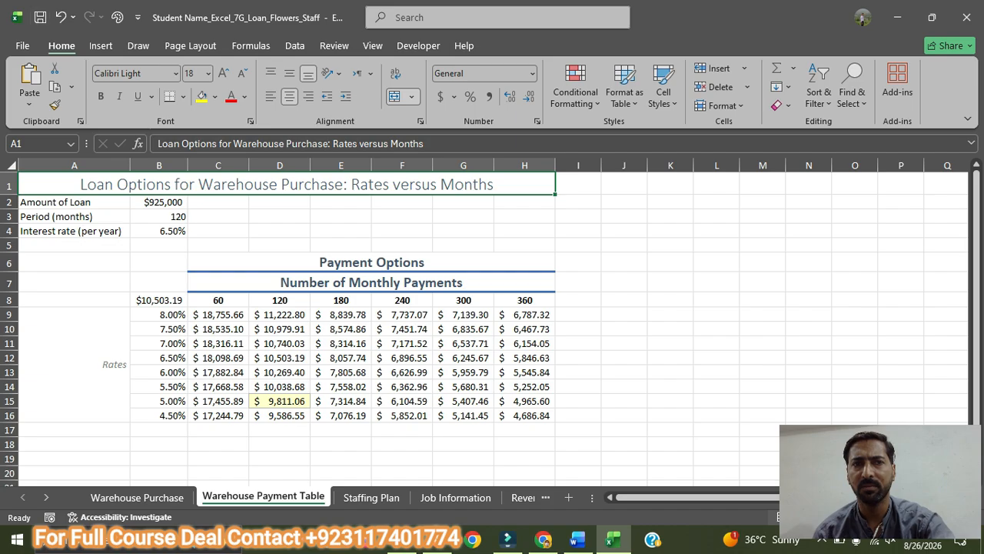
# Step: Switch to the Word instructions, enlarge the step 4 instruction text to 10 pt and highlight it in yellow
pyautogui.hotkey('alt', 'Tab')
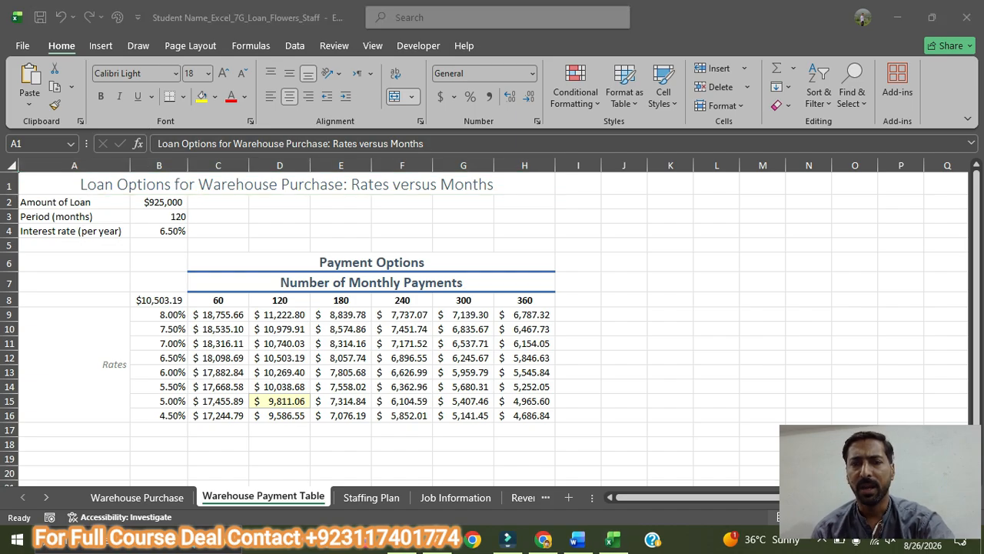
pyautogui.click(577, 539)
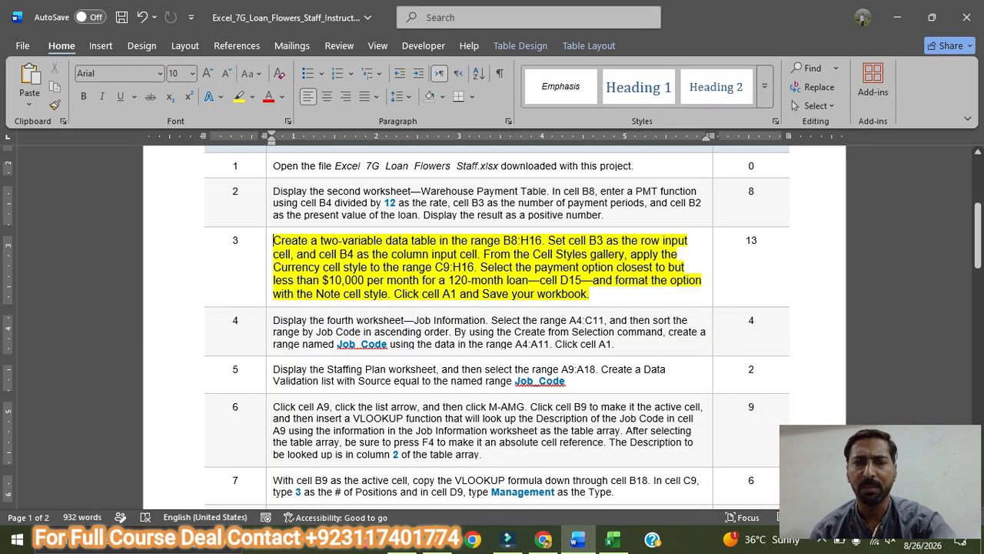
pyautogui.scroll(-2, 492, 327)
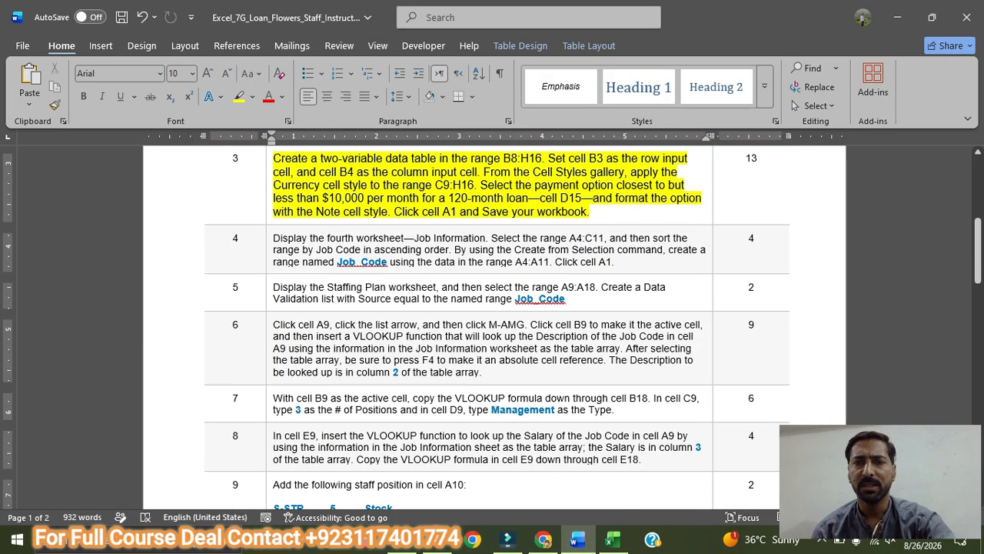
pyautogui.moveTo(616, 262); pyautogui.dragTo(274, 237)
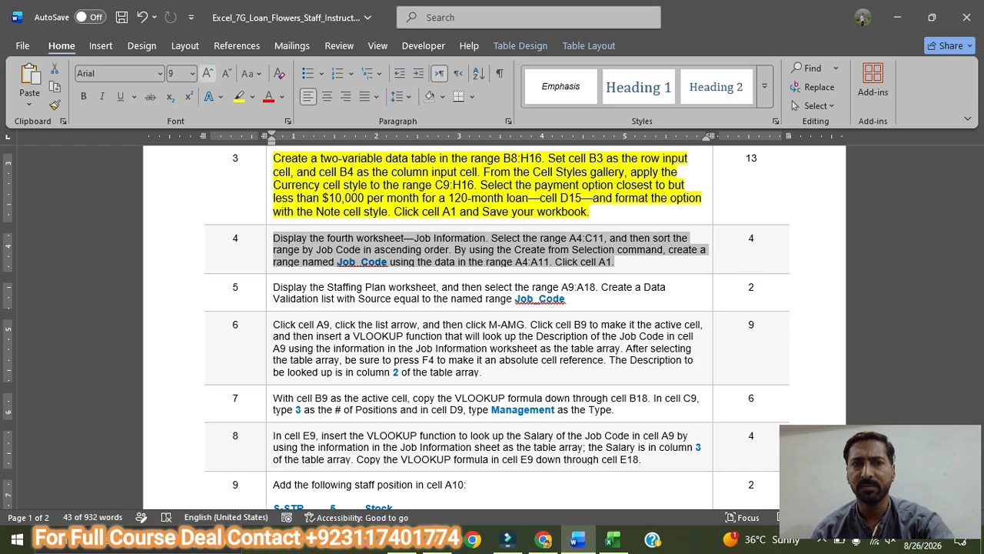
pyautogui.click(208, 74)
pyautogui.click(239, 96)
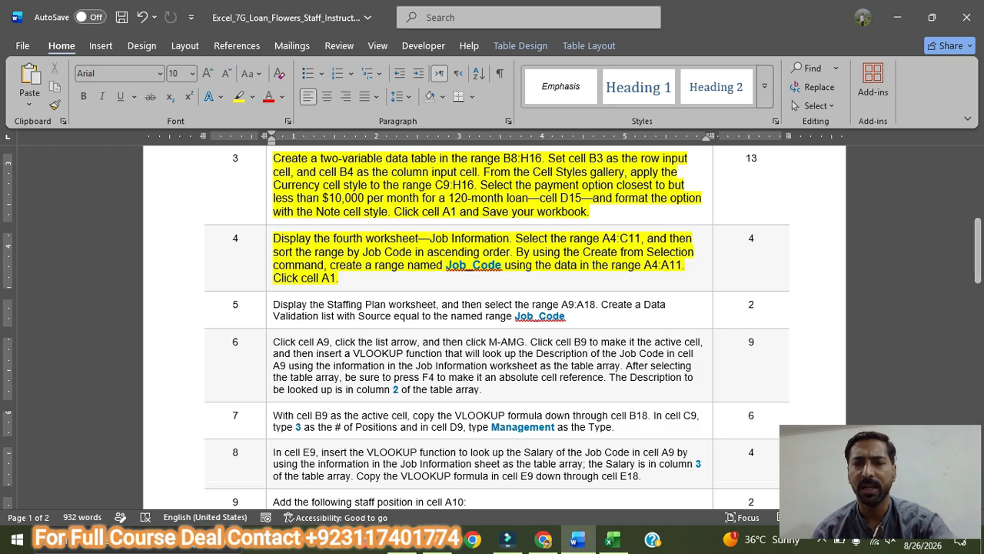
# Step: Switch to the Excel workbook and sort the range A4:C11 on the Job Information worksheet by Job Code, A to Z
pyautogui.moveTo(612, 539)
pyautogui.click(613, 480)
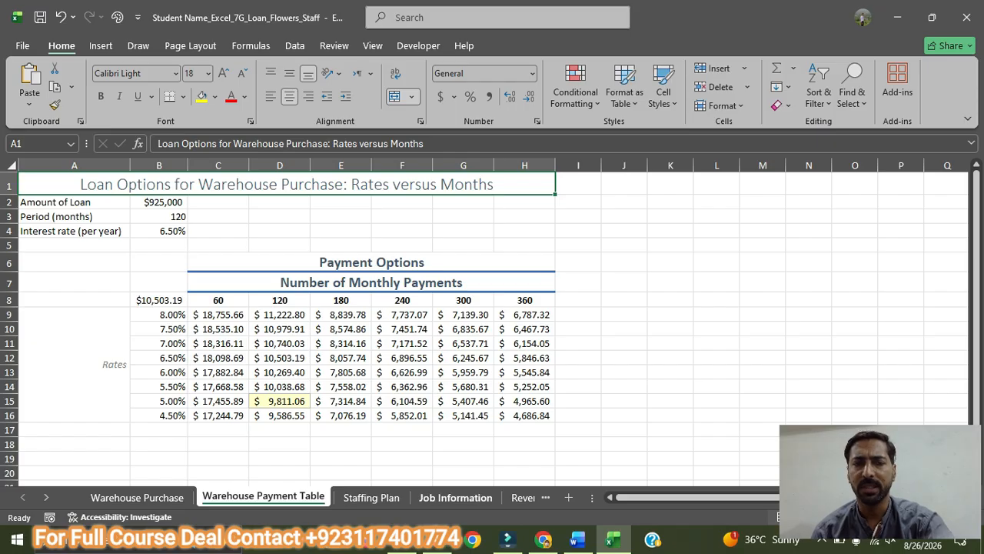
pyautogui.click(455, 498)
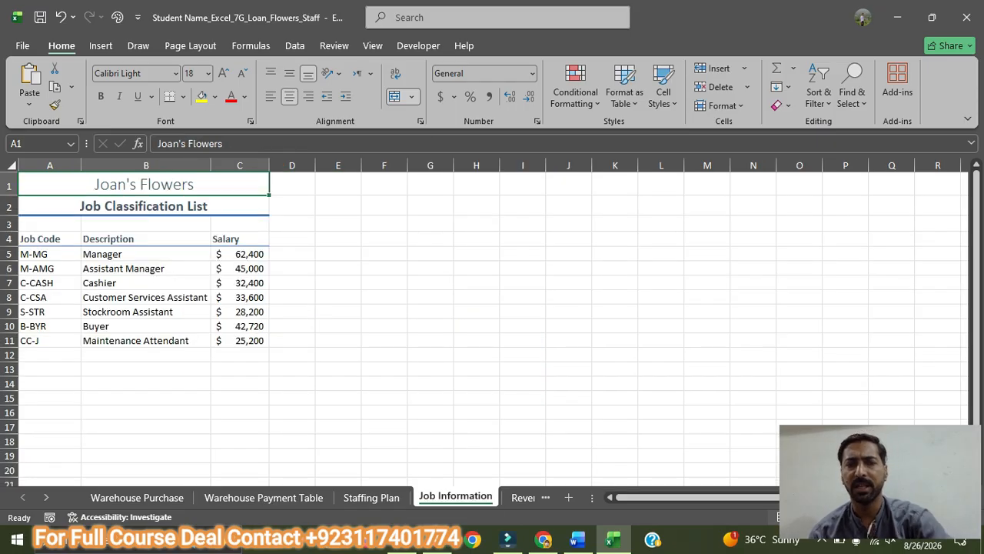
pyautogui.moveTo(38, 239); pyautogui.dragTo(246, 341)
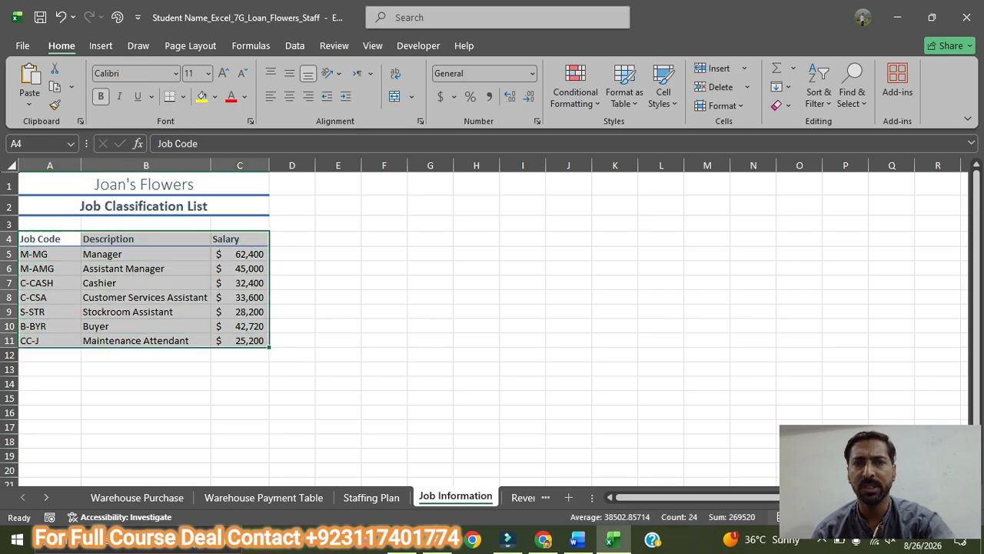
pyautogui.click(295, 47)
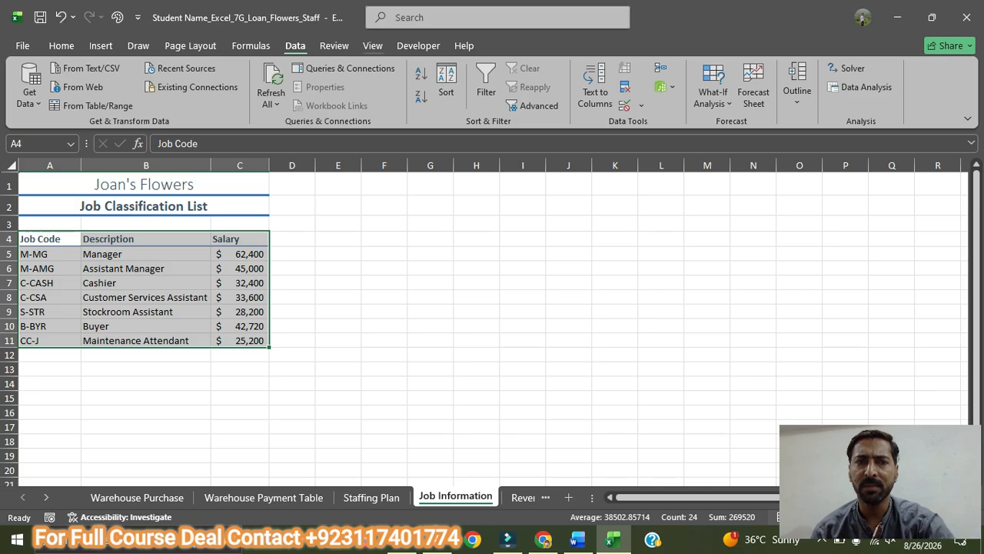
pyautogui.click(446, 84)
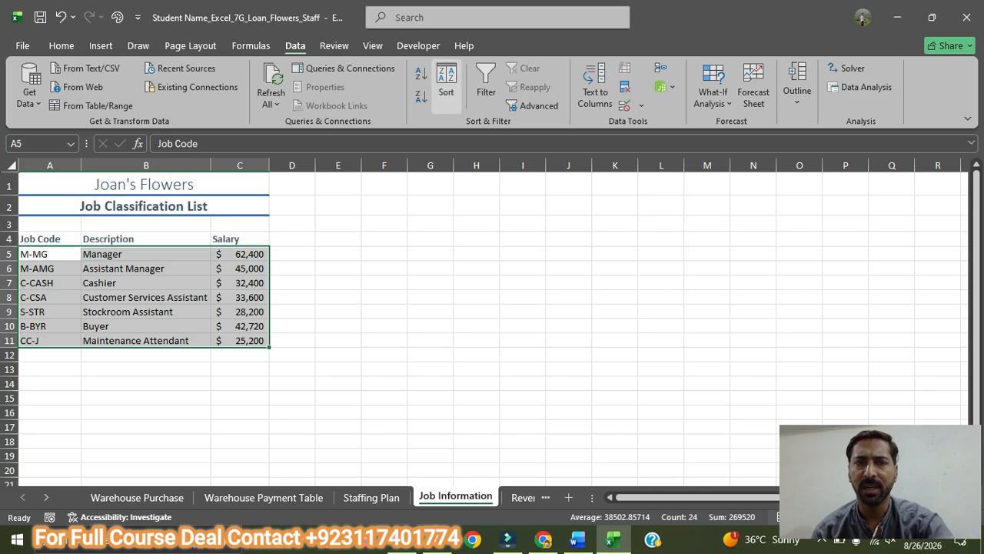
pyautogui.click(653, 260)
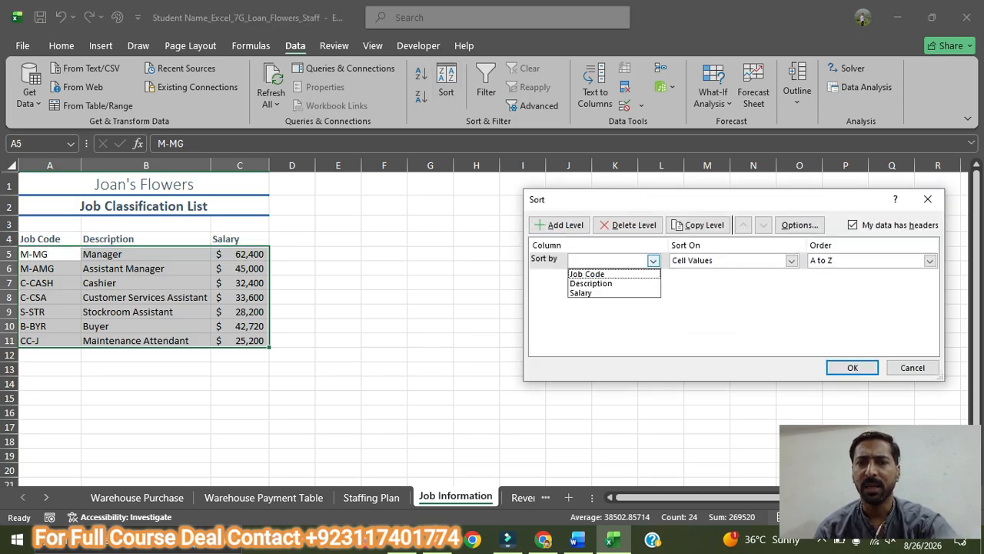
pyautogui.click(589, 274)
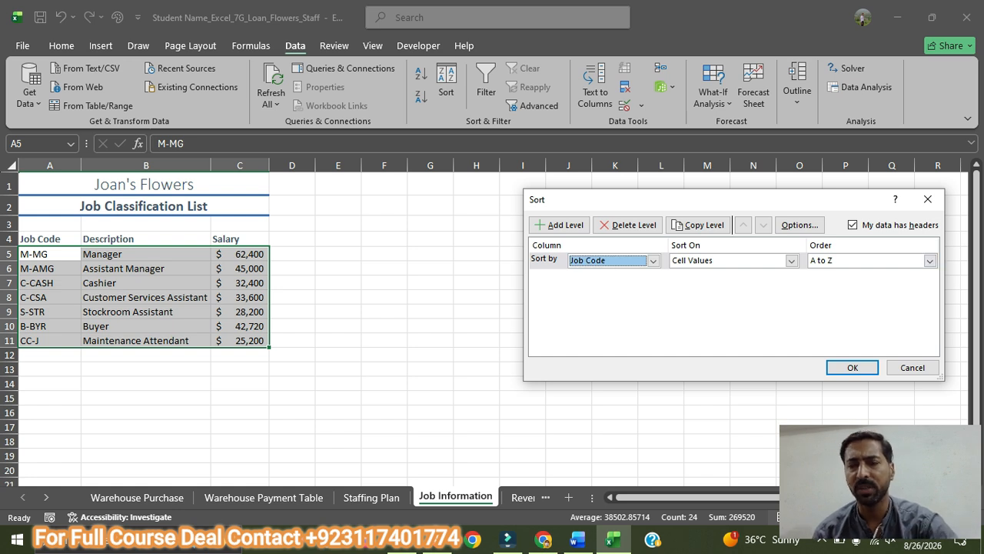
pyautogui.click(852, 367)
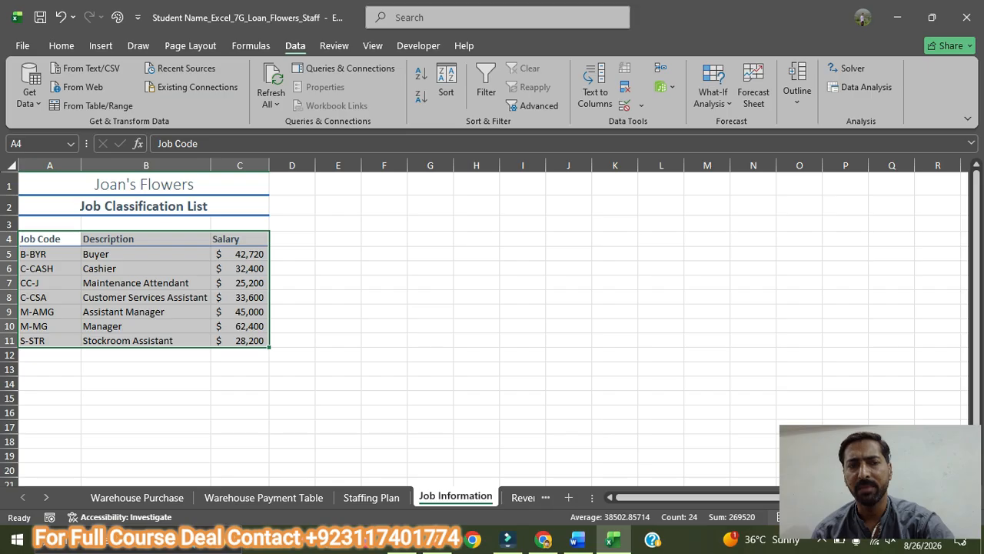
pyautogui.click(146, 398)
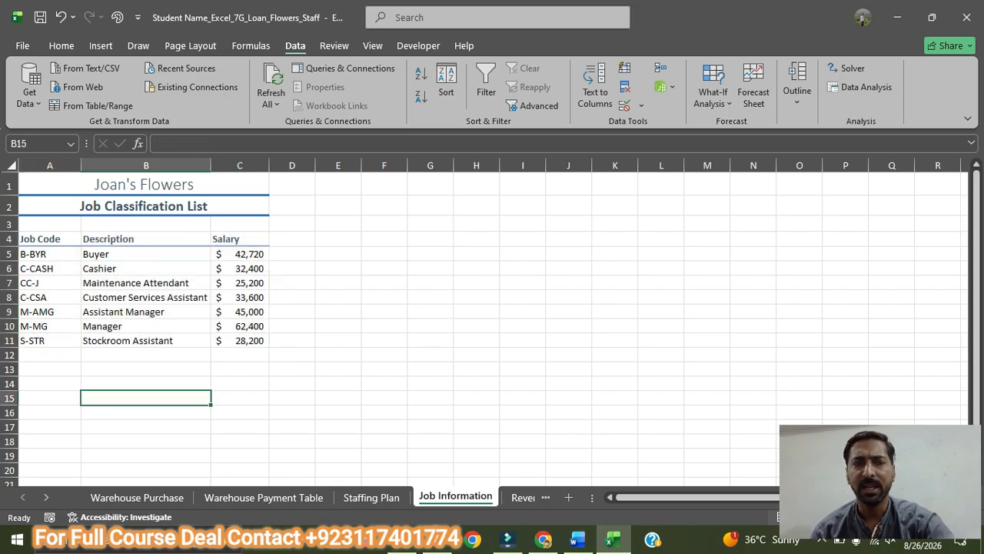
# Step: Create the Job_Code named range from the selection A4:A11 using the top row, and select A5:A11 to check it
pyautogui.moveTo(46, 239); pyautogui.dragTo(46, 341)
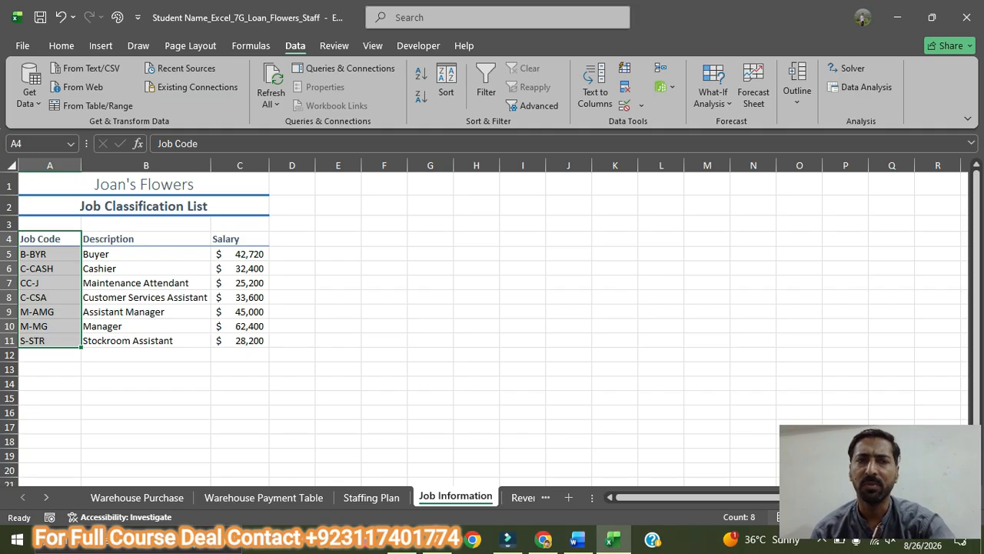
pyautogui.click(250, 46)
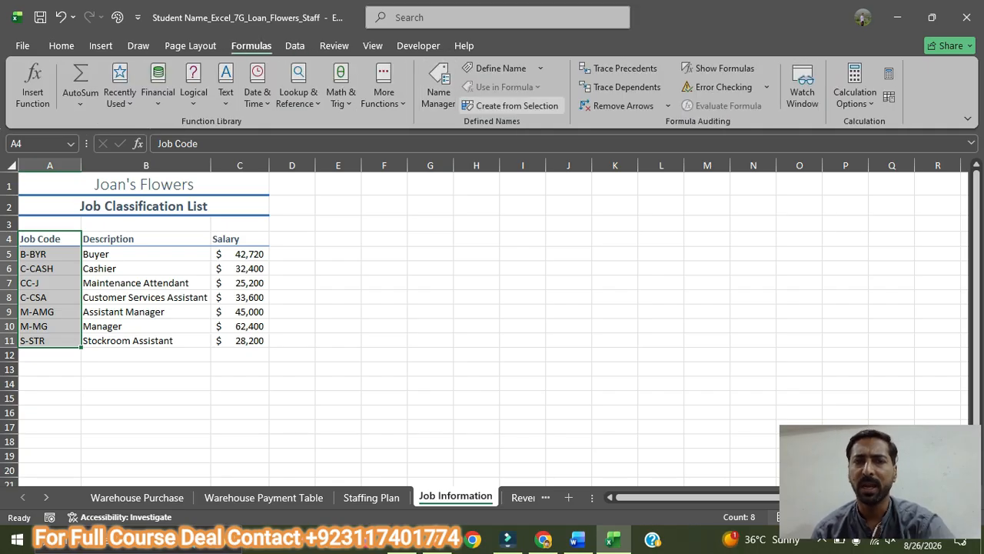
pyautogui.click(511, 106)
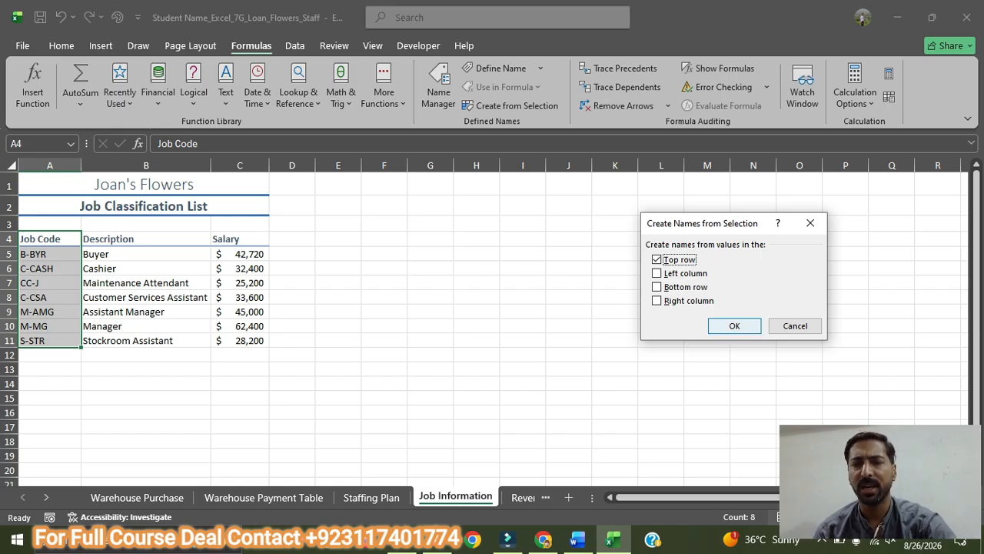
pyautogui.press('Return')
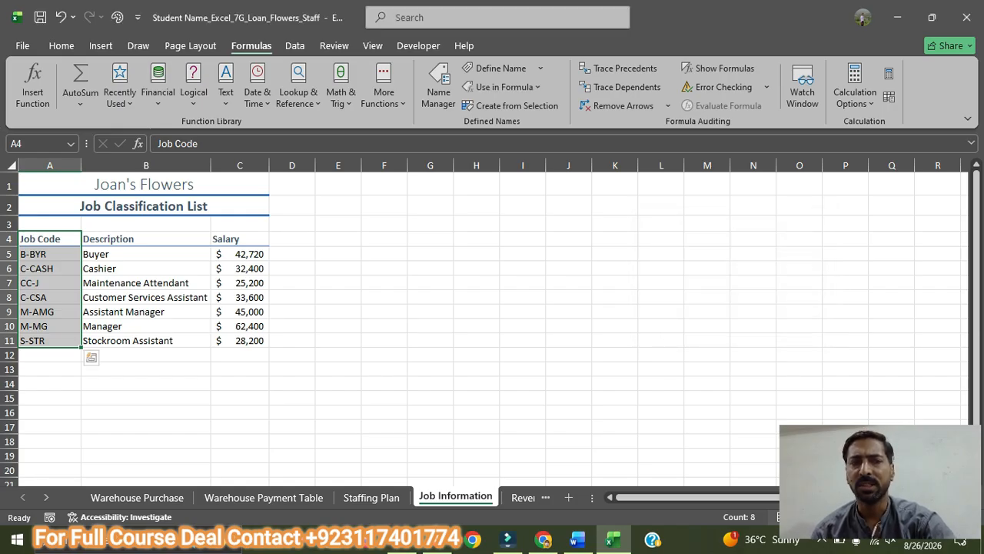
pyautogui.click(615, 254)
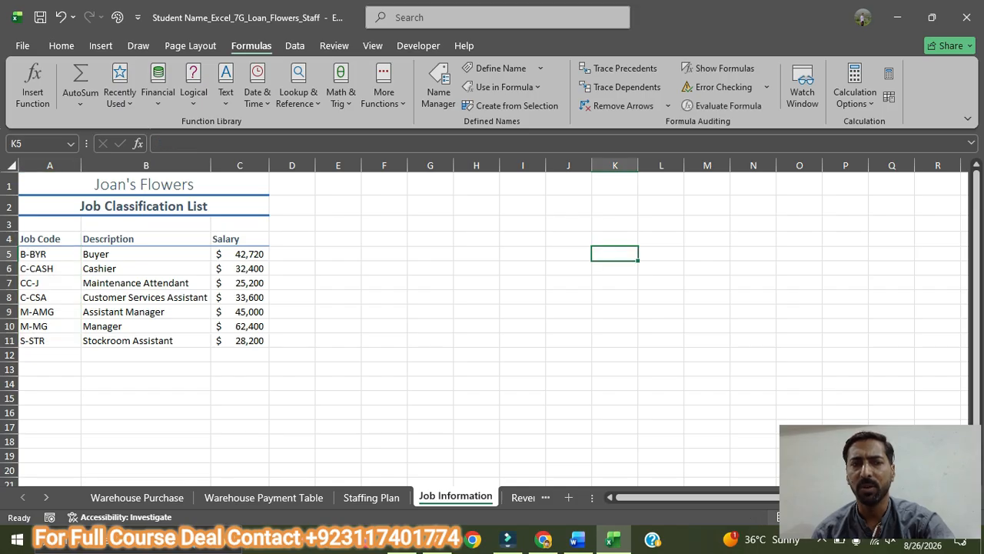
pyautogui.moveTo(49, 254); pyautogui.dragTo(49, 339)
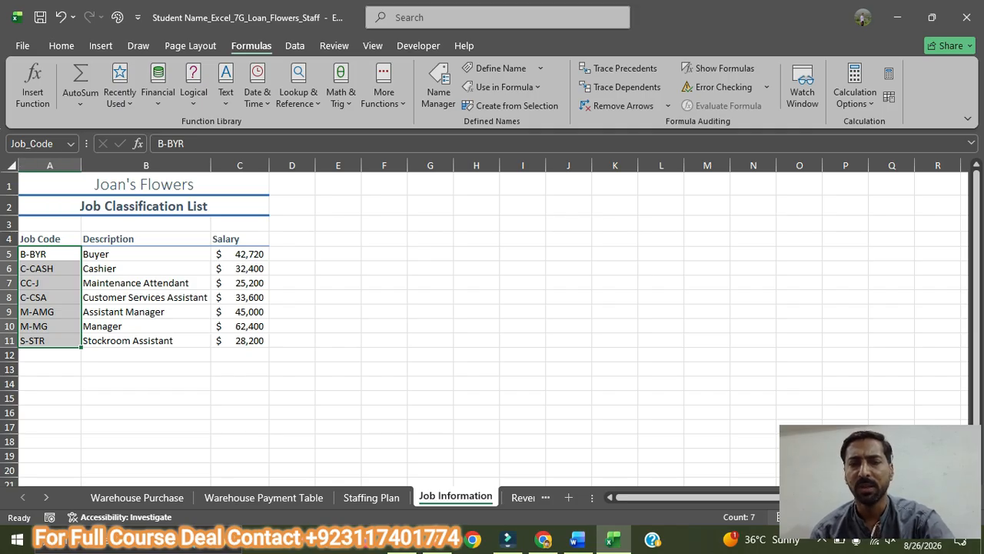
# Step: Switch to the Word instructions, enlarge the step 5 instruction text to 10 pt and highlight it in yellow
pyautogui.click(577, 539)
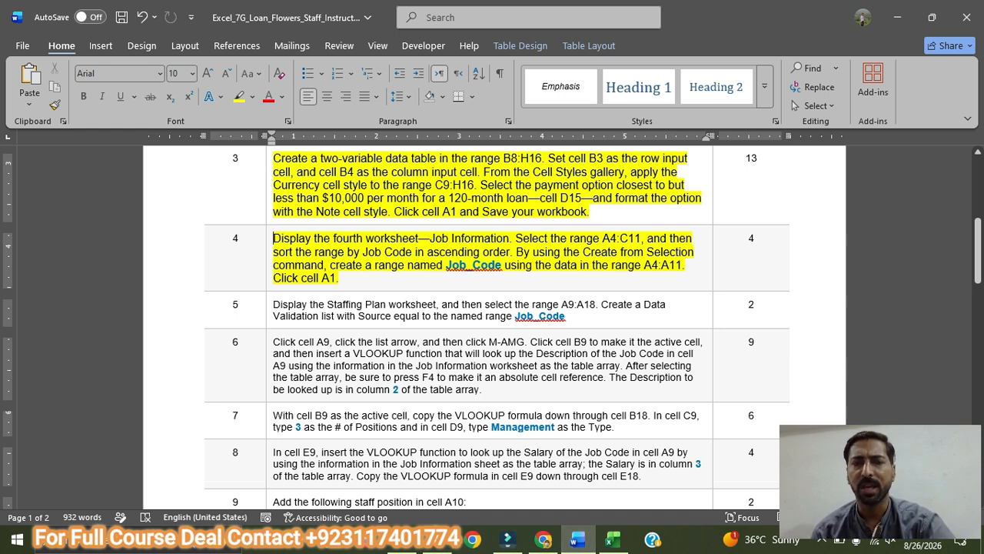
pyautogui.moveTo(566, 316); pyautogui.dragTo(279, 320)
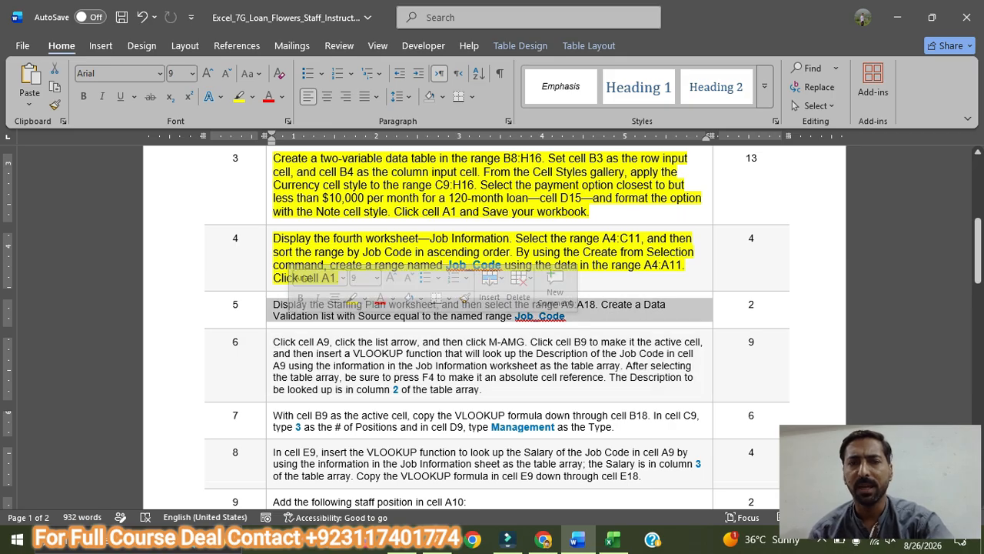
pyautogui.hotkey('ctrl', ']')
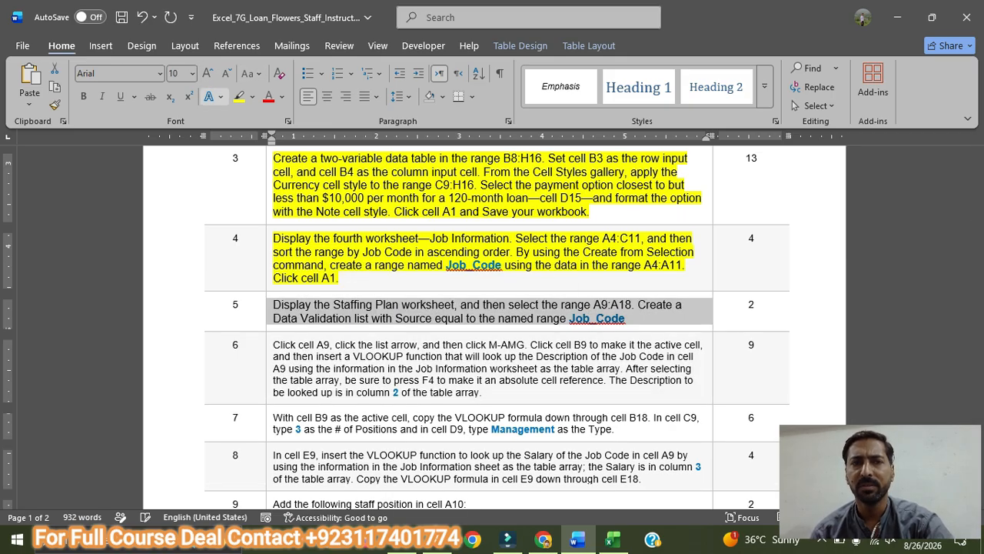
pyautogui.click(239, 97)
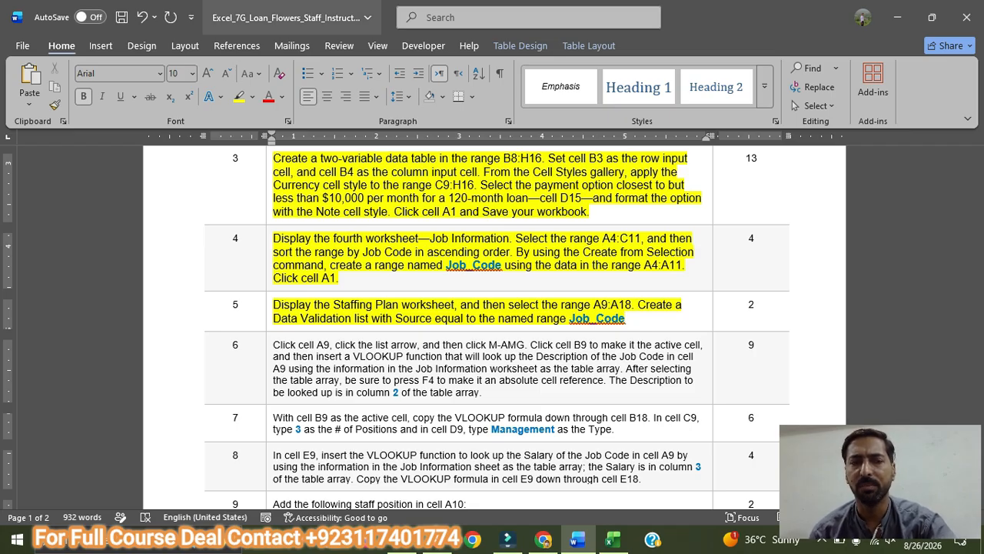
pyautogui.scroll(-1, 492, 326)
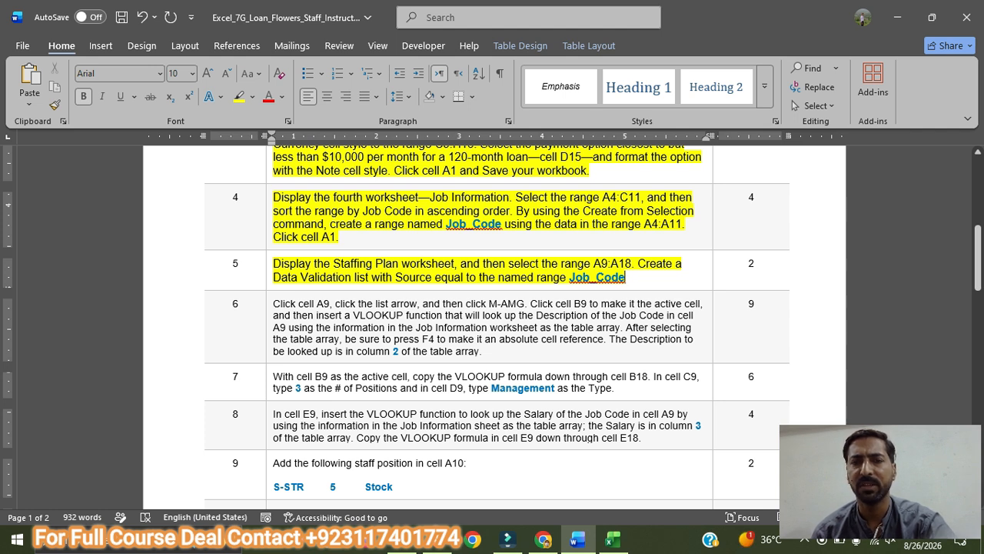
# Step: Switch to the Excel workbook and apply list data validation with the source =Job_Code to the range A9:A18 on the Staffing Plan worksheet
pyautogui.click(612, 538)
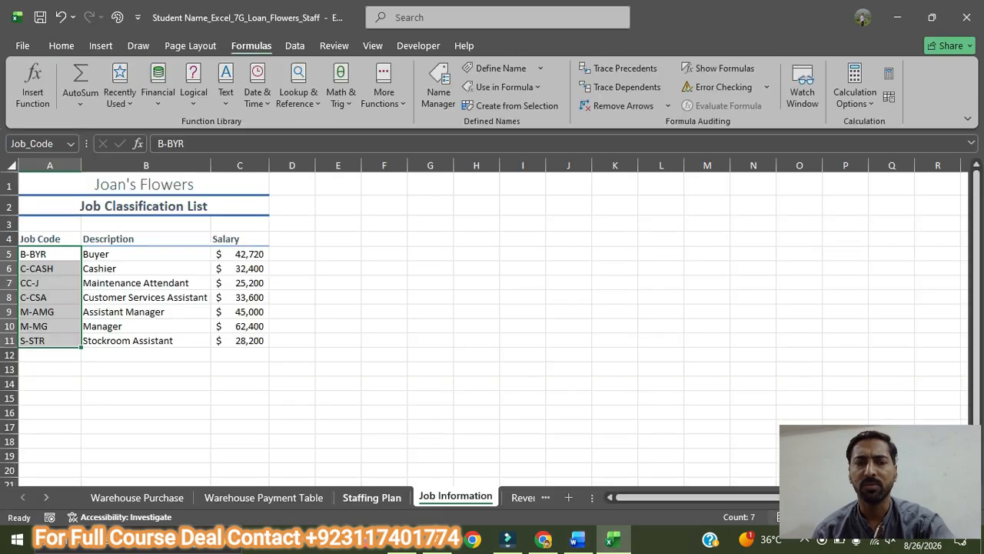
pyautogui.click(371, 498)
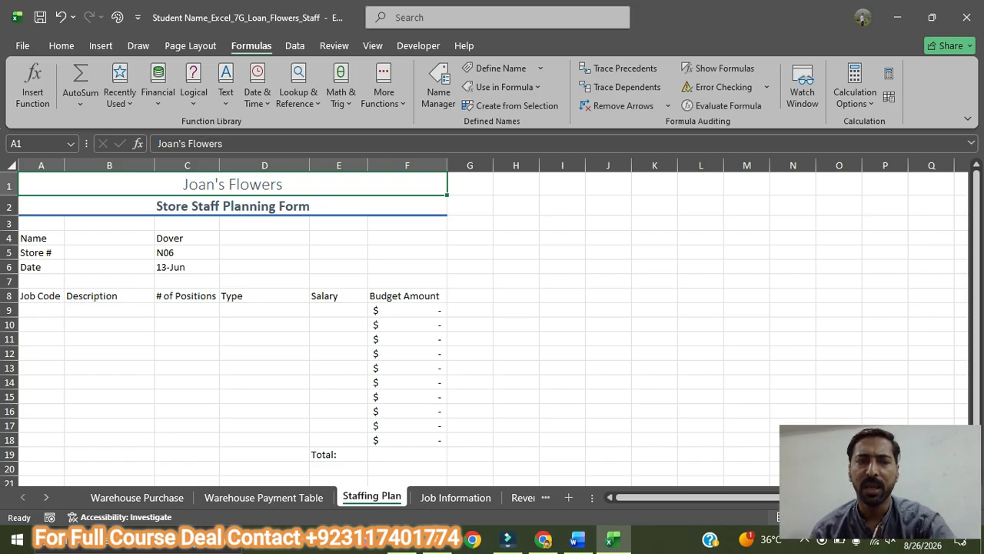
pyautogui.moveTo(41, 310); pyautogui.dragTo(41, 440)
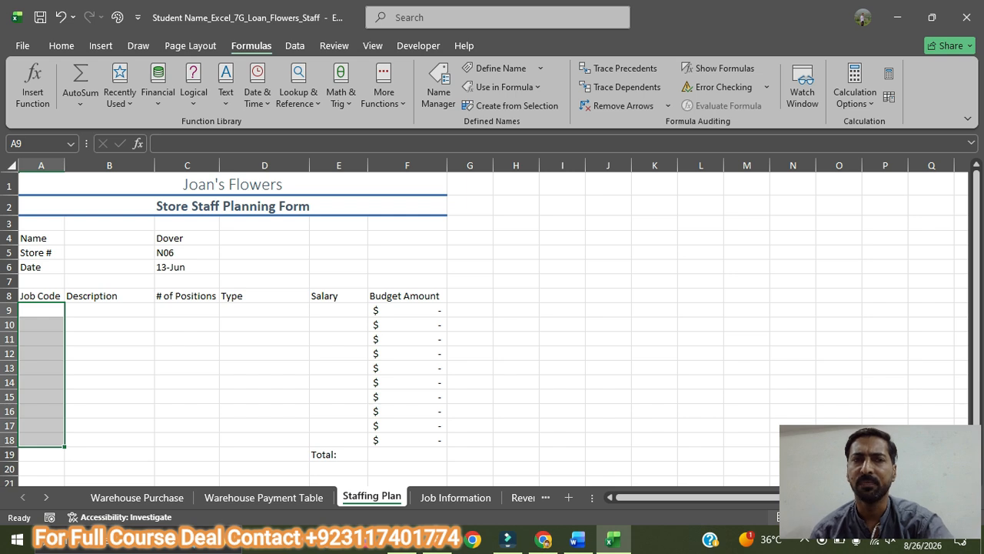
pyautogui.click(61, 46)
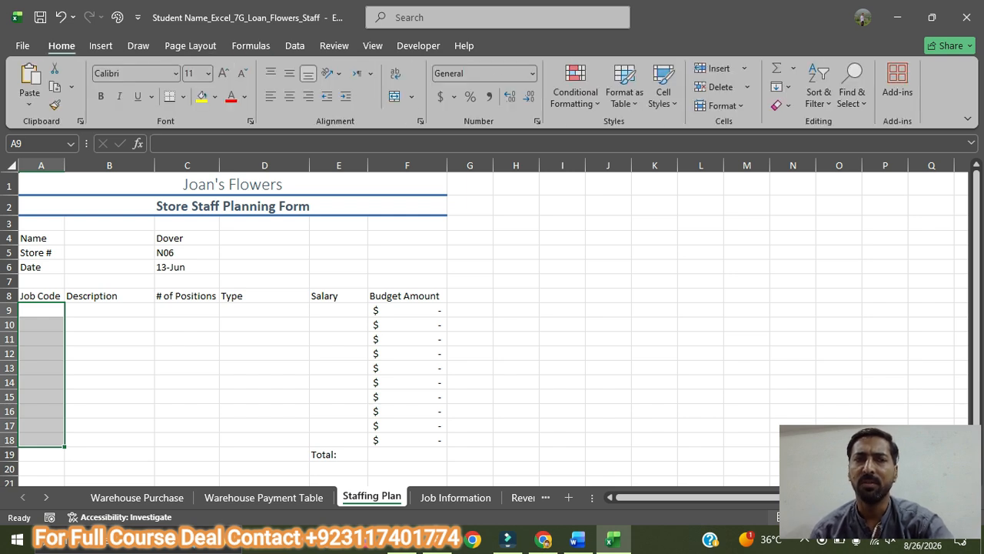
pyautogui.click(295, 47)
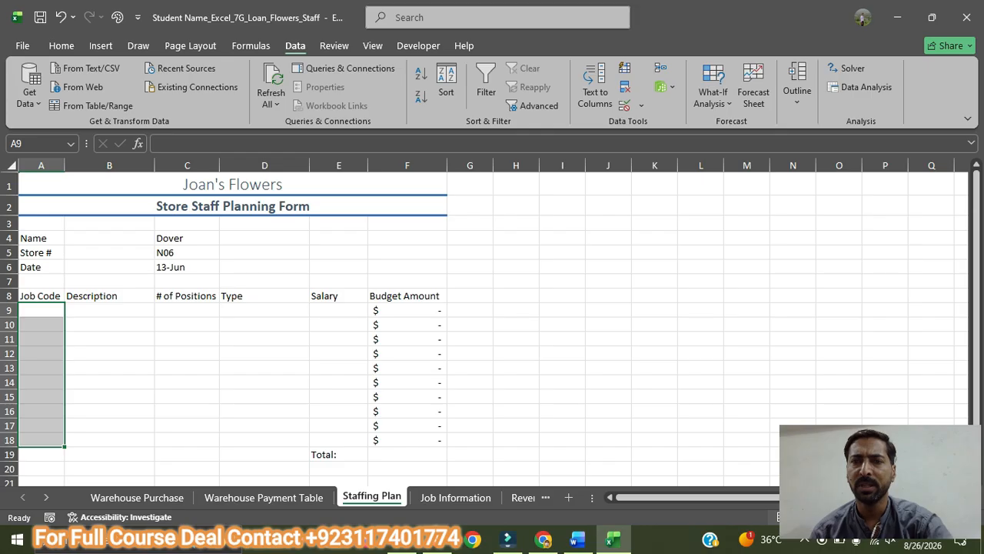
pyautogui.click(713, 98)
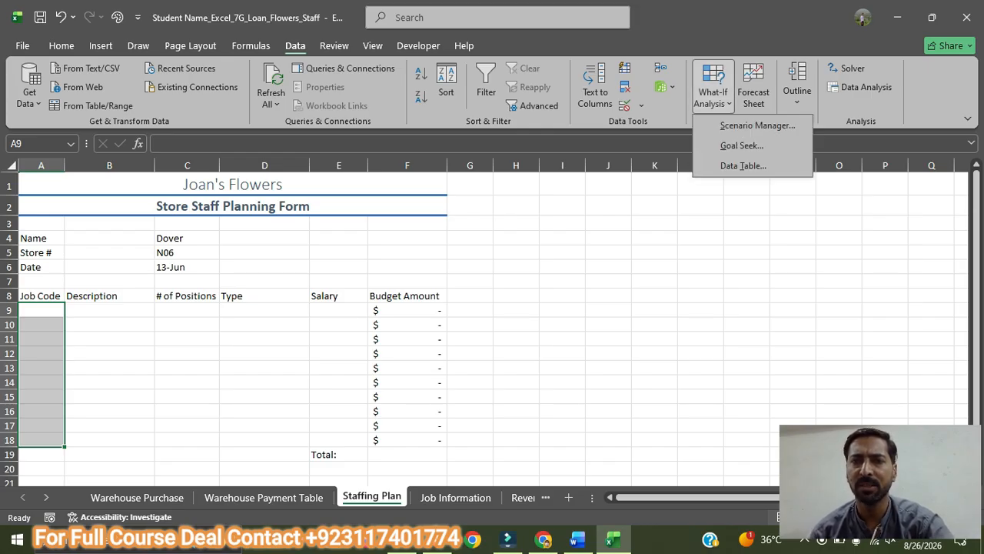
pyautogui.click(641, 105)
pyautogui.click(669, 125)
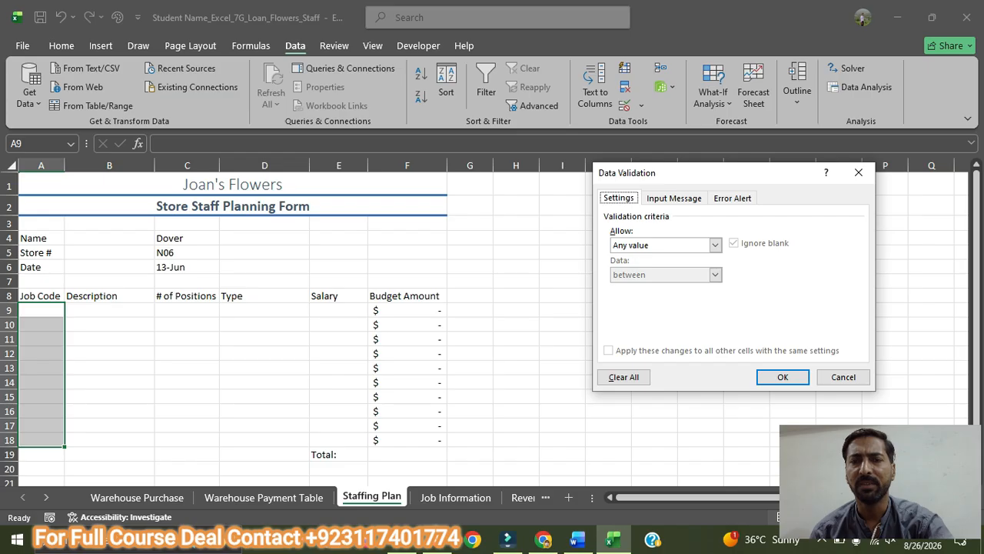
pyautogui.click(715, 245)
pyautogui.click(630, 285)
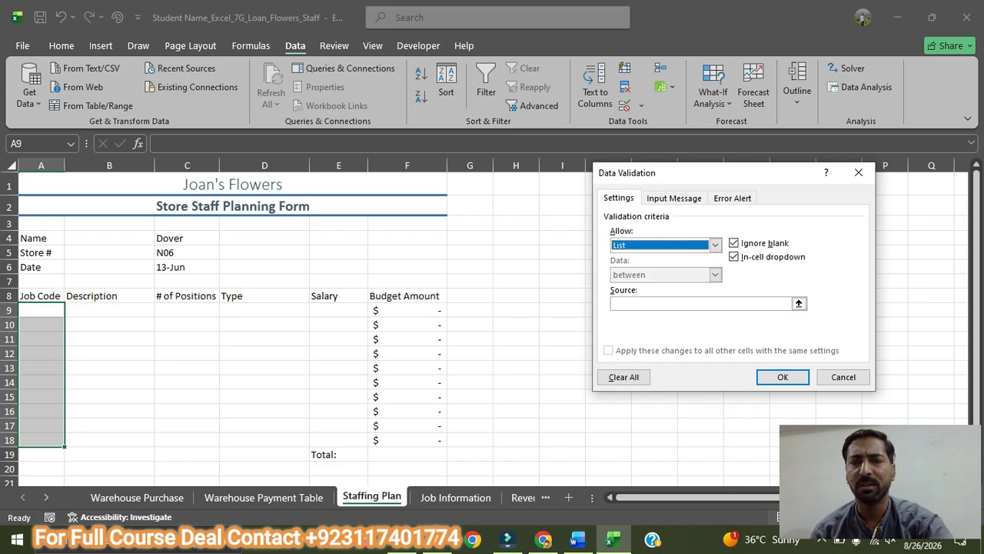
pyautogui.click(701, 304)
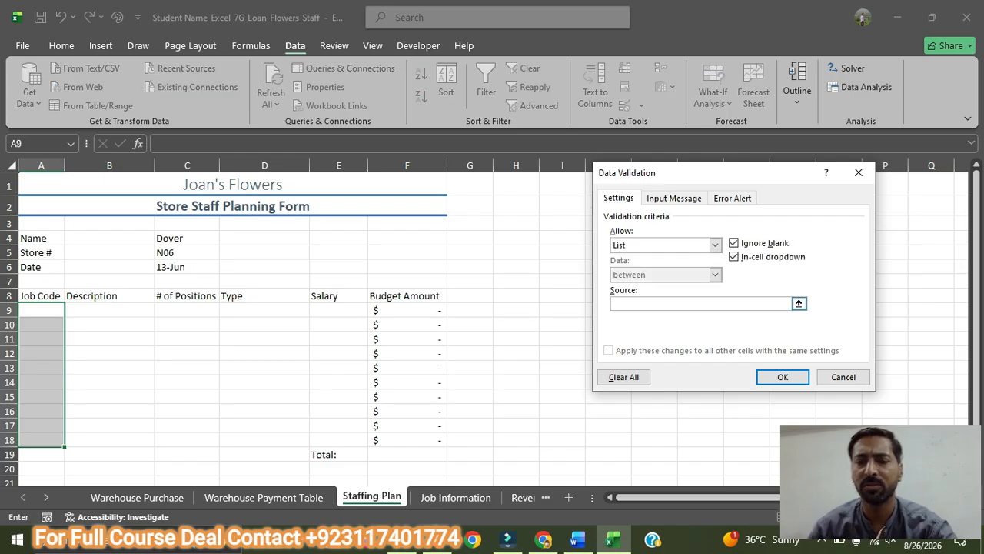
pyautogui.write('=J')
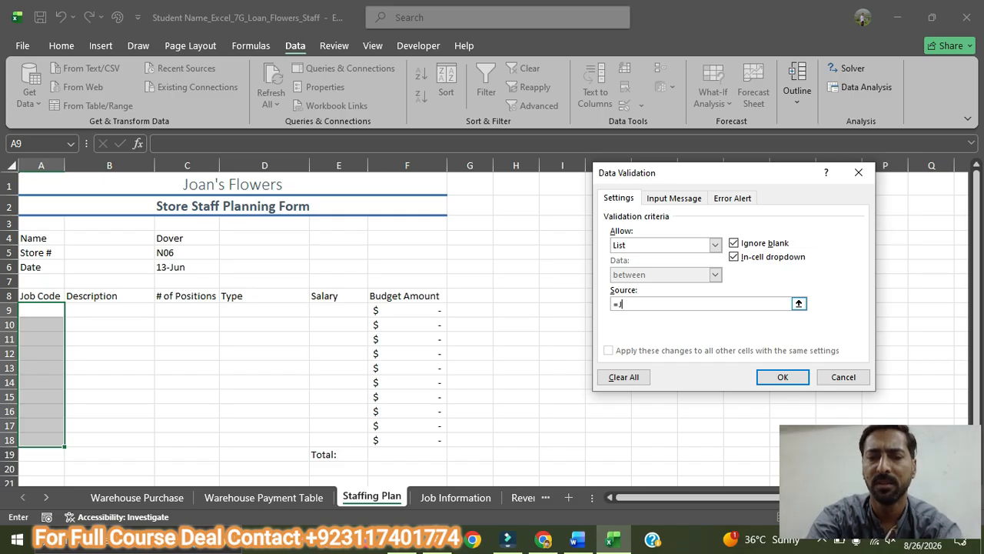
pyautogui.write('ob_Code')
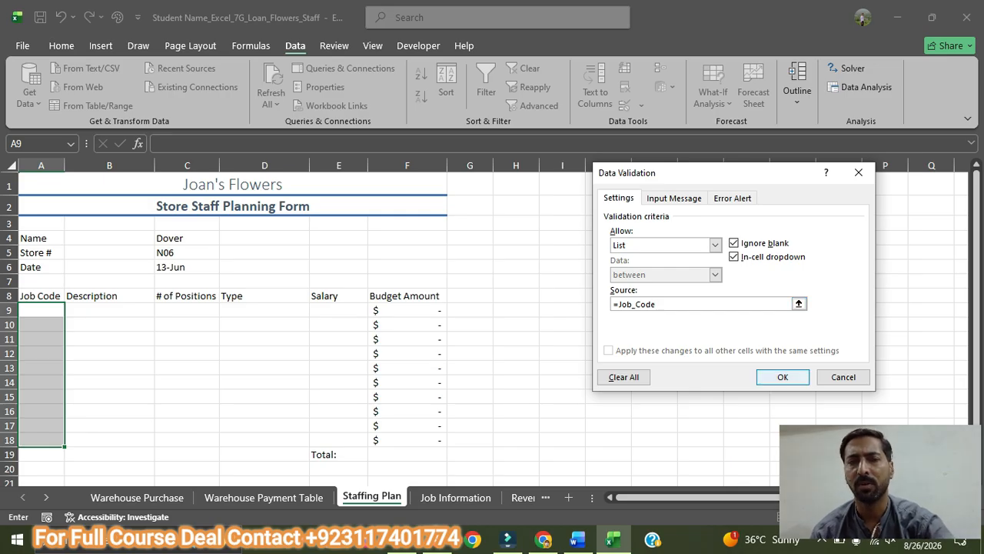
pyautogui.press('Return')
# Step: Check the drop-down list in the Job Code cells A9 to A11, finishing with cell A9 selected
pyautogui.click(42, 324)
pyautogui.click(42, 339)
pyautogui.click(42, 310)
pyautogui.hotkey('alt', 'Down')
pyautogui.press('Escape')
pyautogui.moveTo(85, 339); pyautogui.dragTo(52, 339)
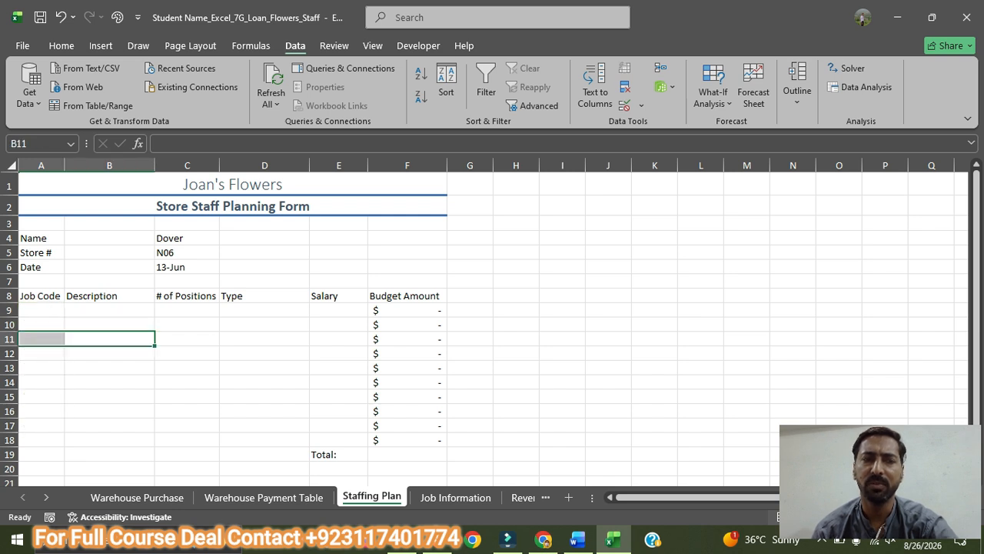
pyautogui.click(109, 309)
pyautogui.click(42, 310)
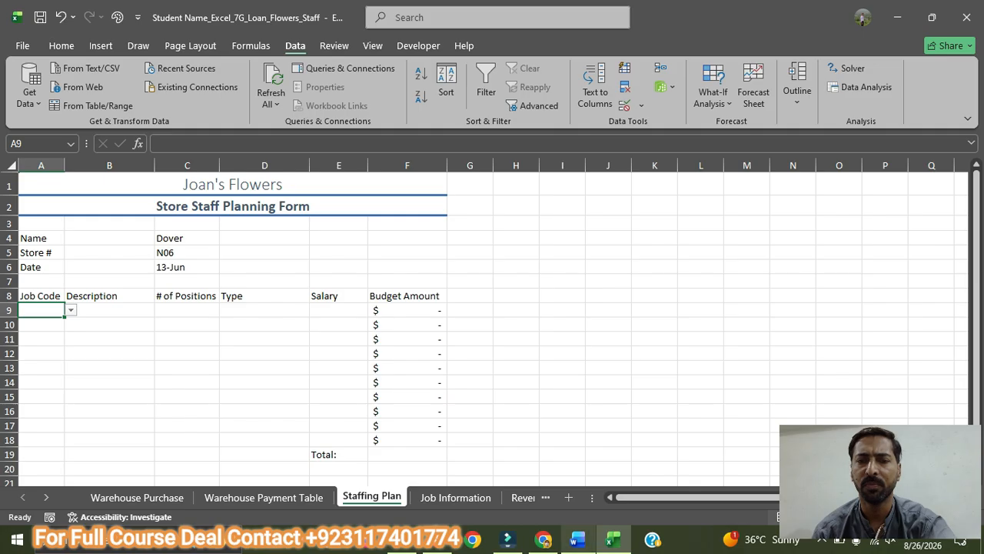
# Step: Switch to the Word instructions, enlarge the step 6 instruction text to 10 pt and highlight it in yellow
pyautogui.click(578, 539)
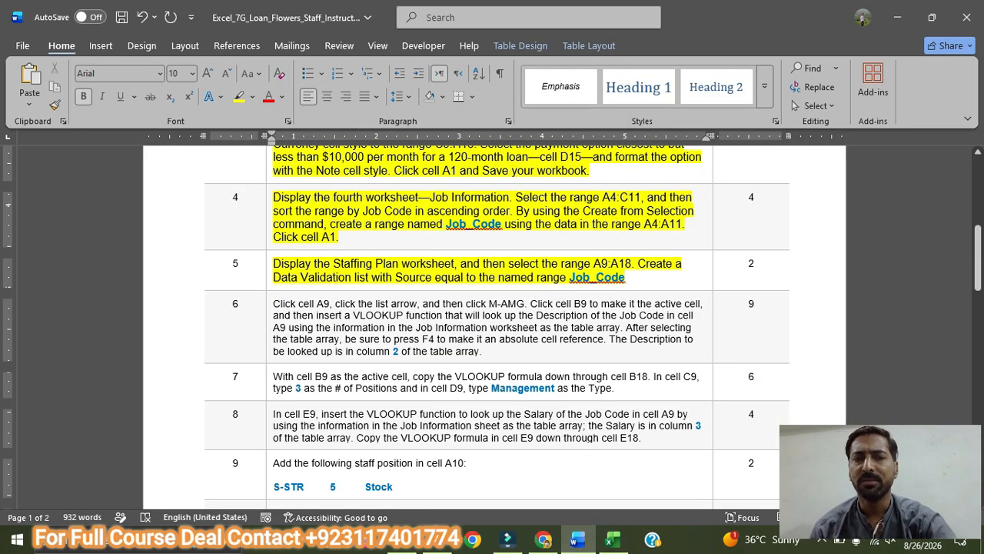
pyautogui.scroll(-1, 492, 326)
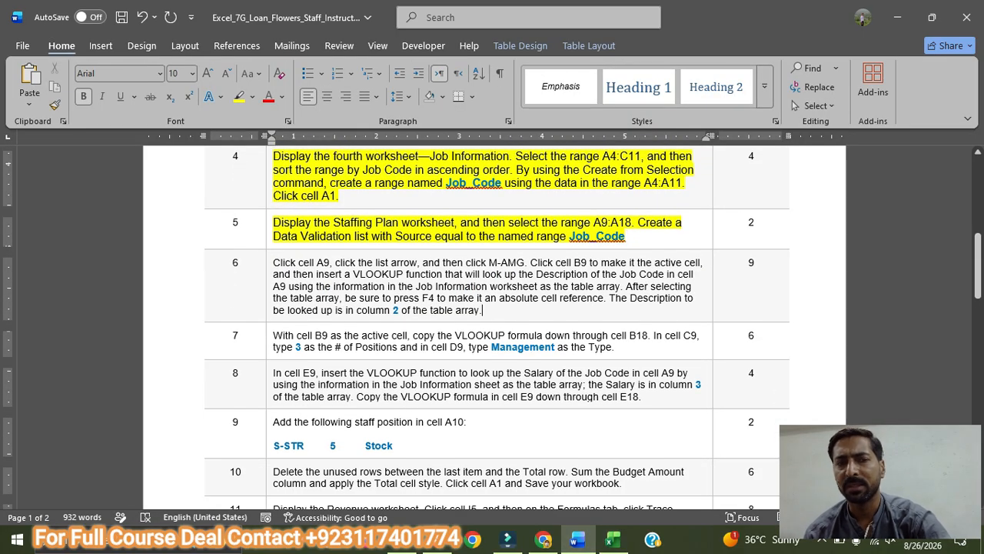
pyautogui.hotkey('shift', 'Up')
pyautogui.hotkey('shift', 'Up')
pyautogui.hotkey('shift', 'Up')
pyautogui.hotkey('shift', 'Up')
pyautogui.hotkey('shift', 'Home')
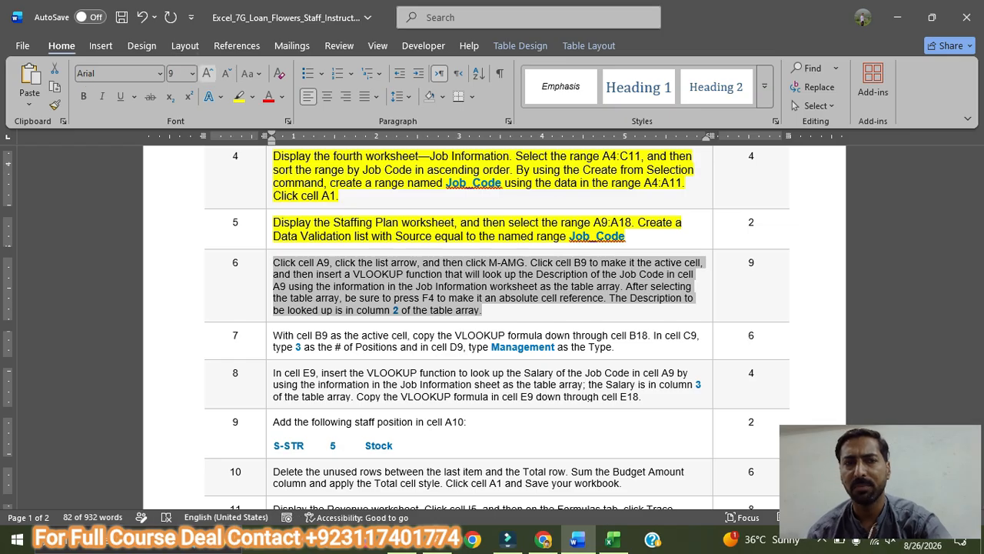
pyautogui.click(207, 74)
pyautogui.click(240, 97)
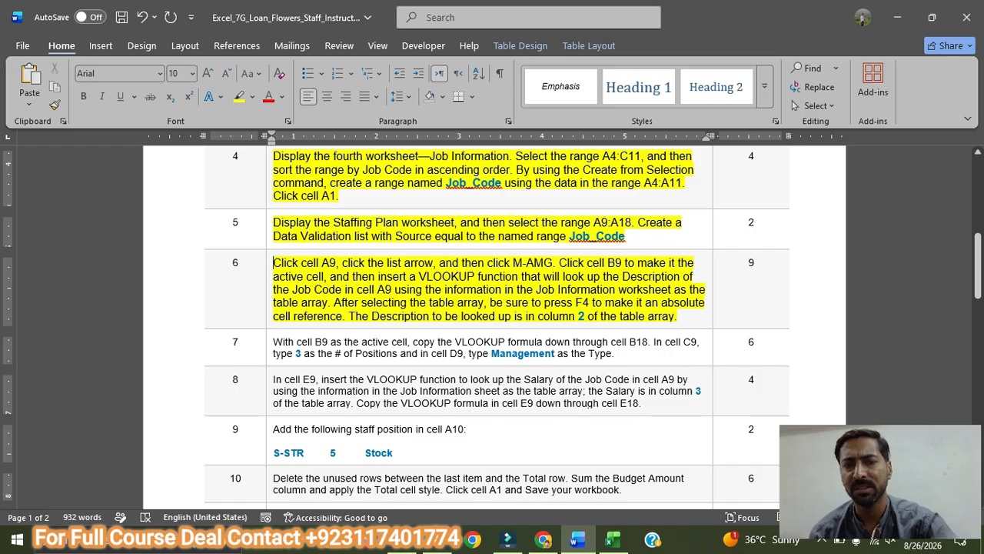
# Step: Switch to the Excel workbook and choose M-AMG from the Job Code list in cell A9 of the Staffing Plan worksheet
pyautogui.hotkey('alt', 'Tab')
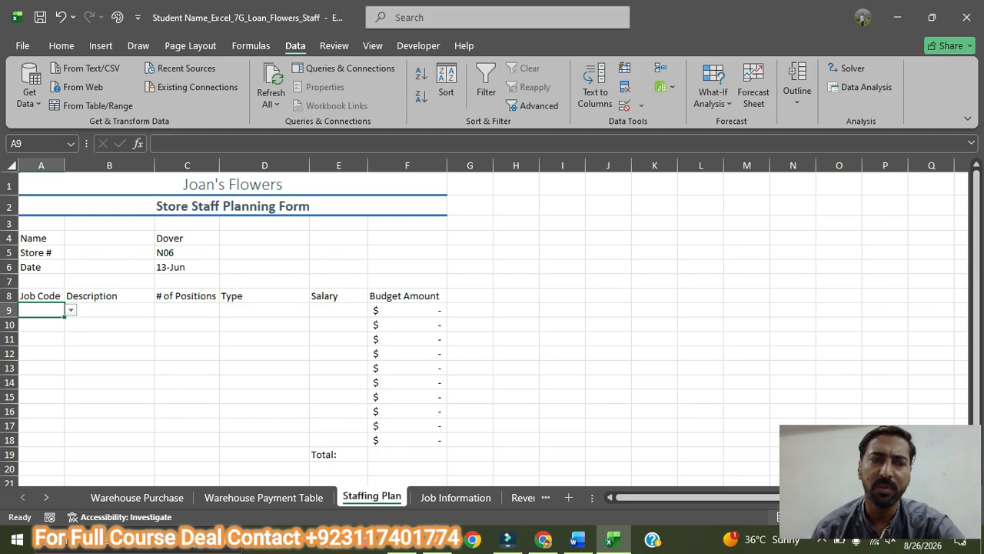
pyautogui.hotkey('alt', 'Down')
pyautogui.press('Down')
pyautogui.press('Down')
pyautogui.press('Down')
pyautogui.press('Down')
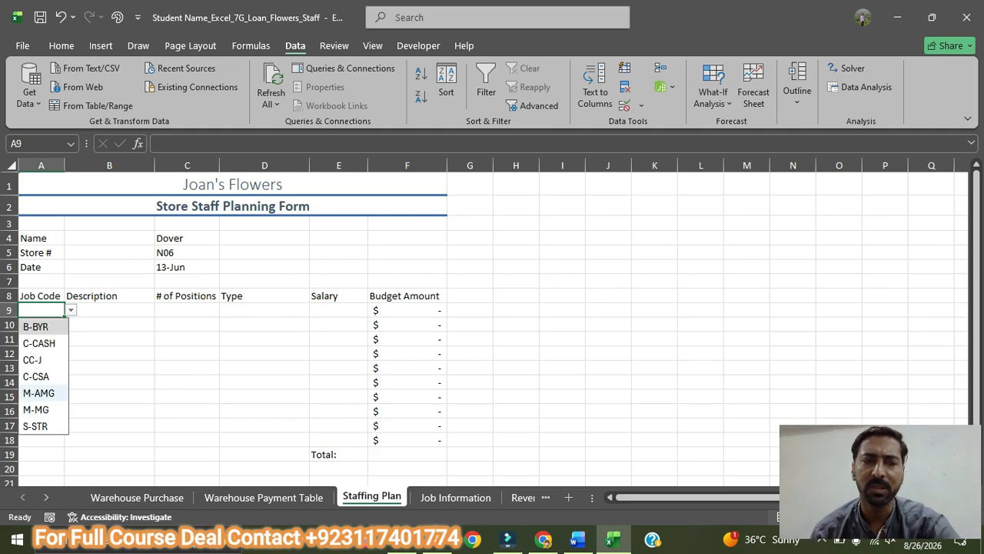
pyautogui.press('Return')
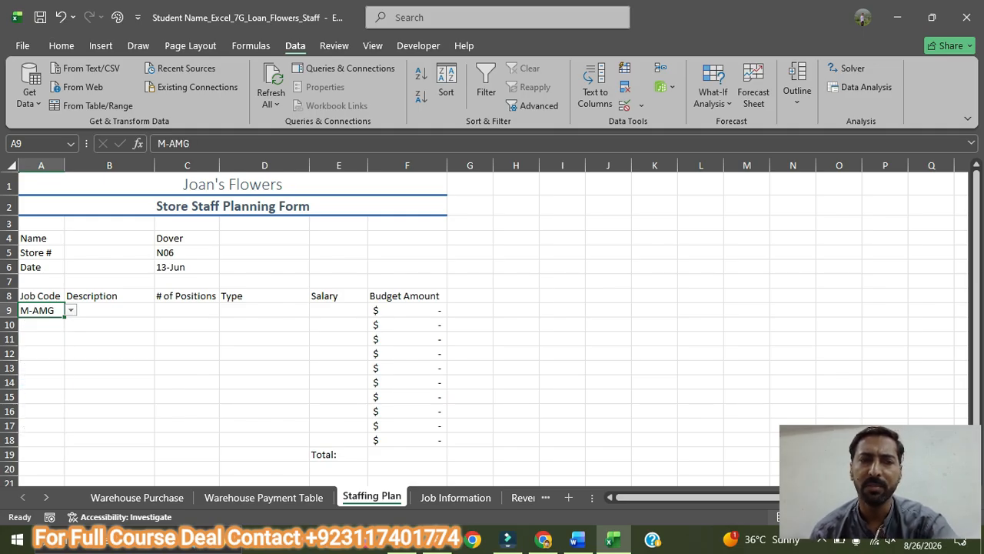
# Step: Enter =VLOOKUP(A9,'Job Information'!$A$4:$C$11,2) in cell B9 to look up the job description
pyautogui.click(109, 310)
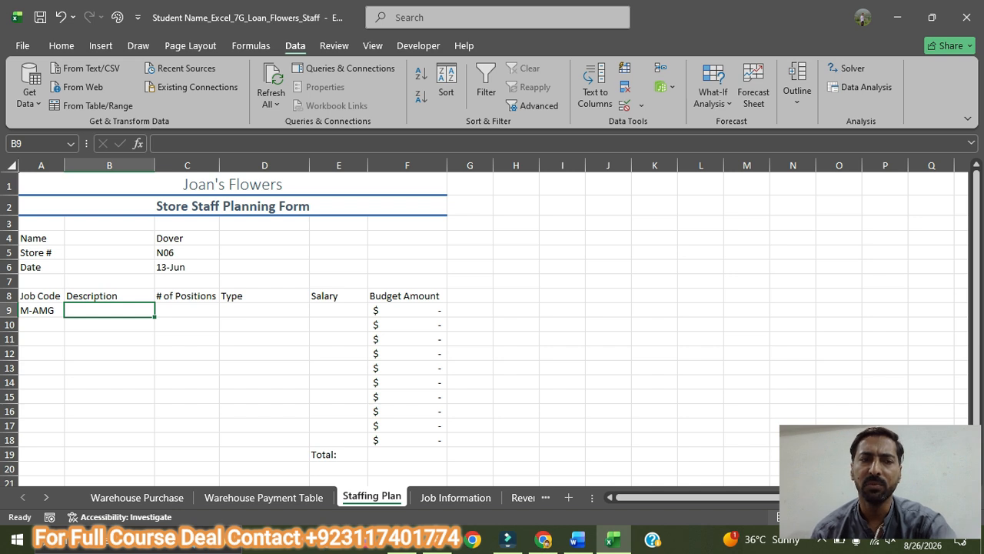
pyautogui.click(456, 497)
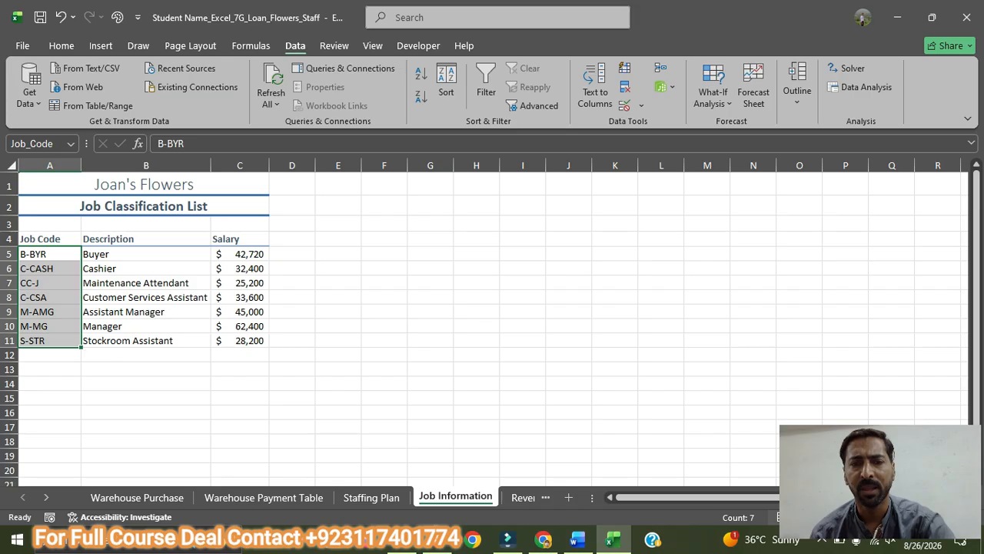
pyautogui.click(371, 497)
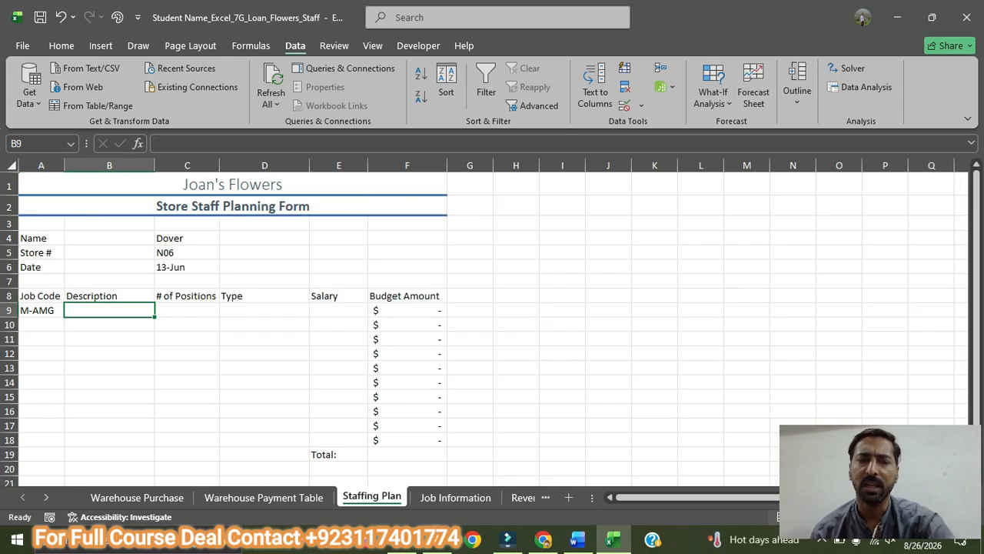
pyautogui.write('=vl')
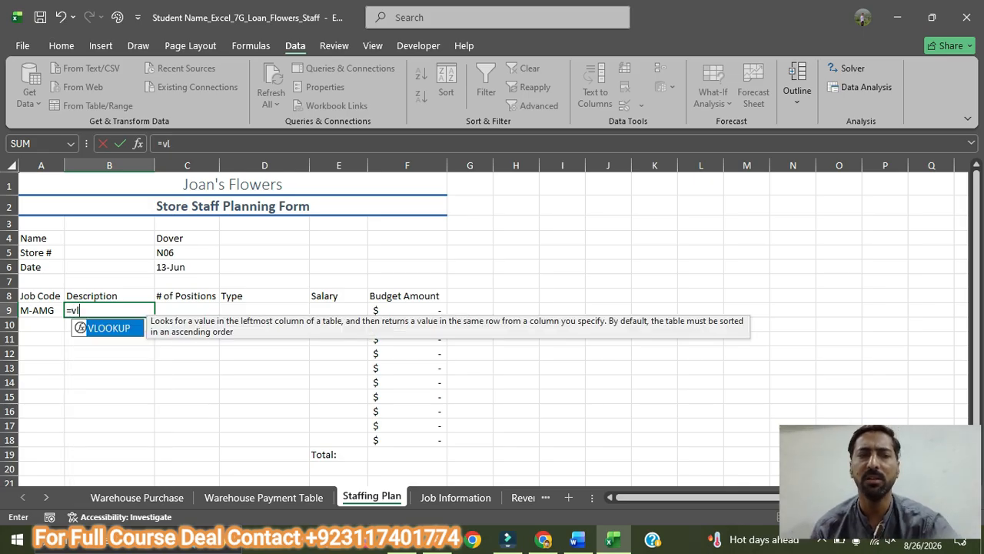
pyautogui.press('Tab')
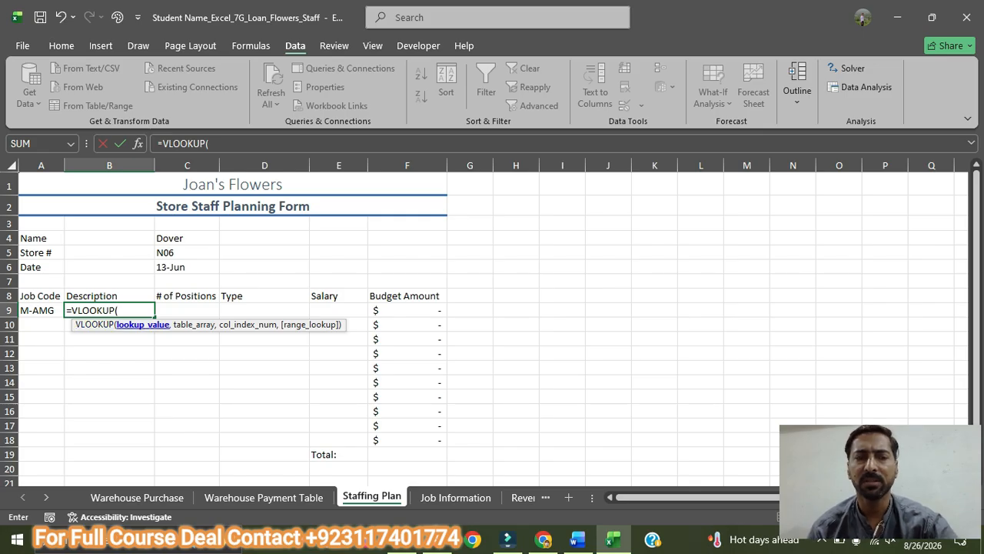
pyautogui.click(38, 310)
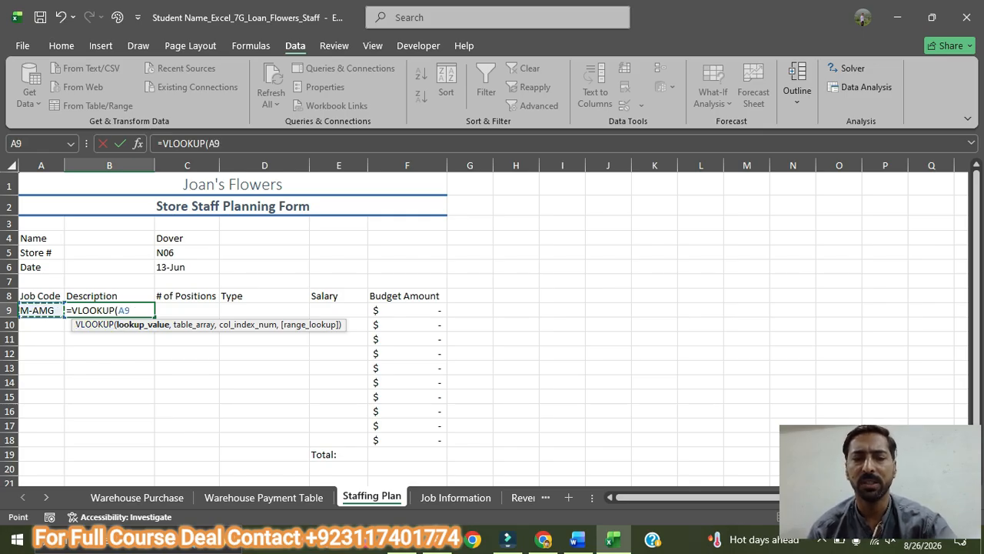
pyautogui.write(',')
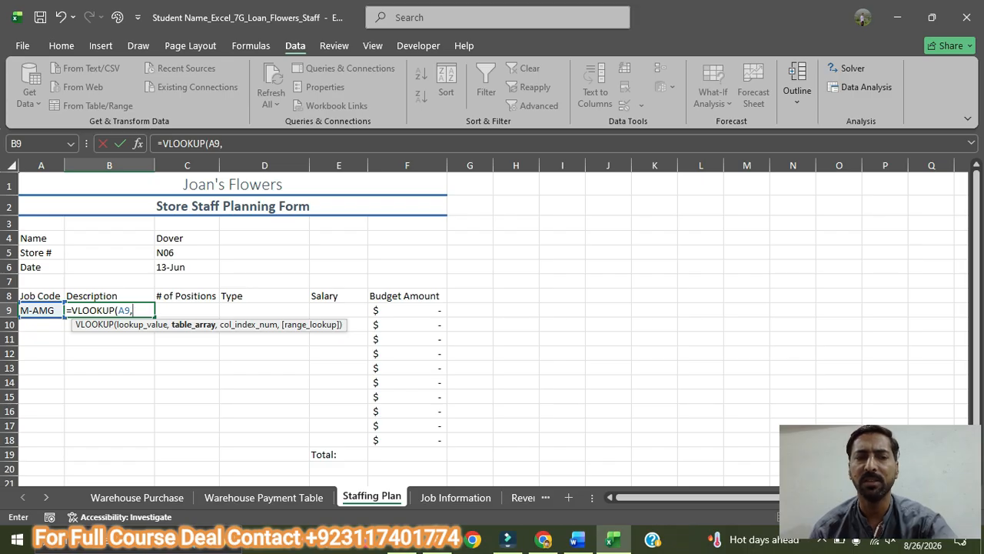
pyautogui.click(455, 497)
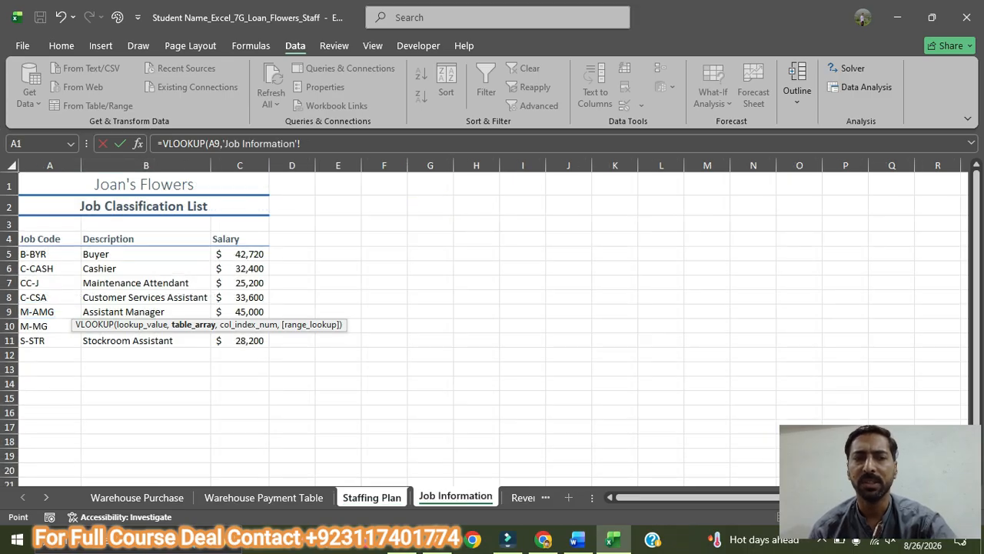
pyautogui.moveTo(31, 240); pyautogui.dragTo(271, 343)
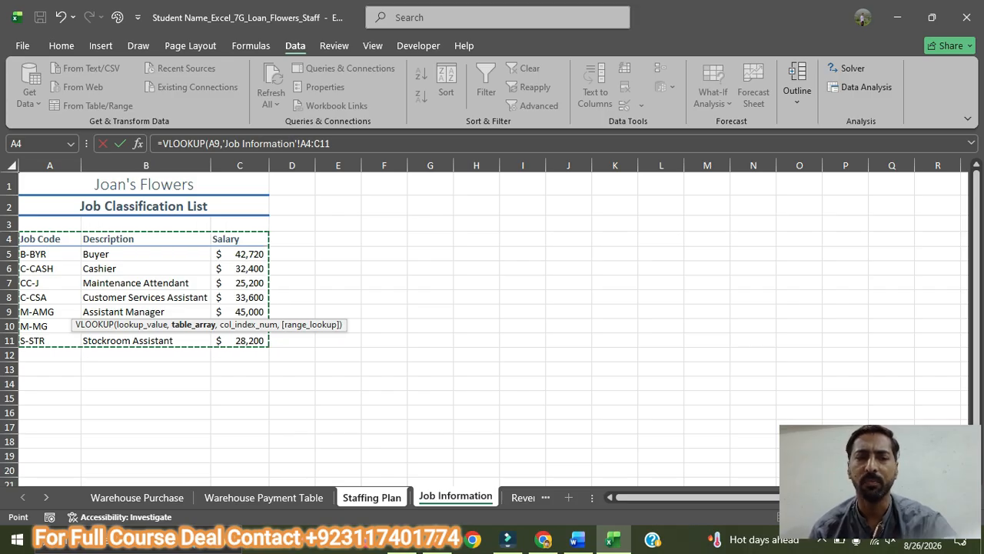
pyautogui.press('F4')
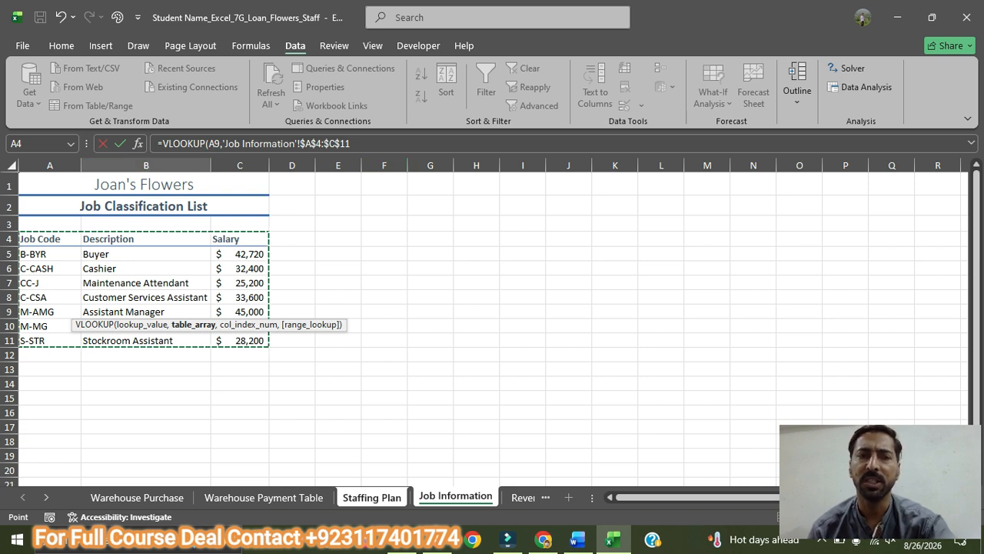
pyautogui.write(',')
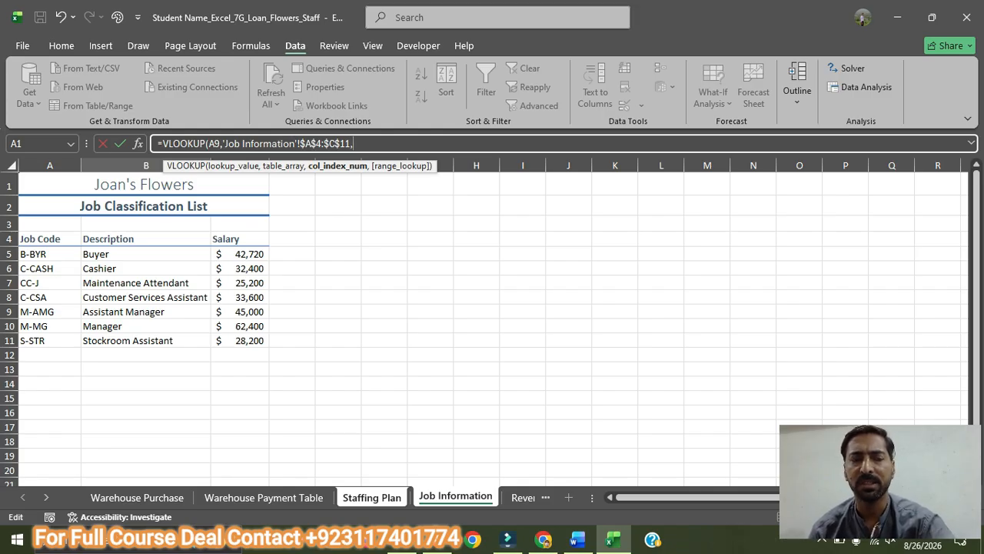
pyautogui.write('2)')
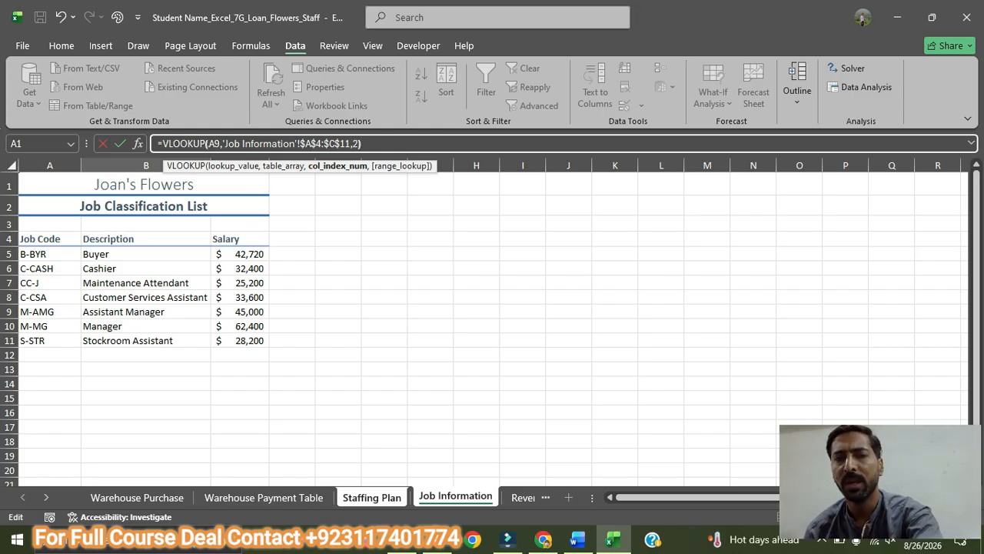
pyautogui.press('Return')
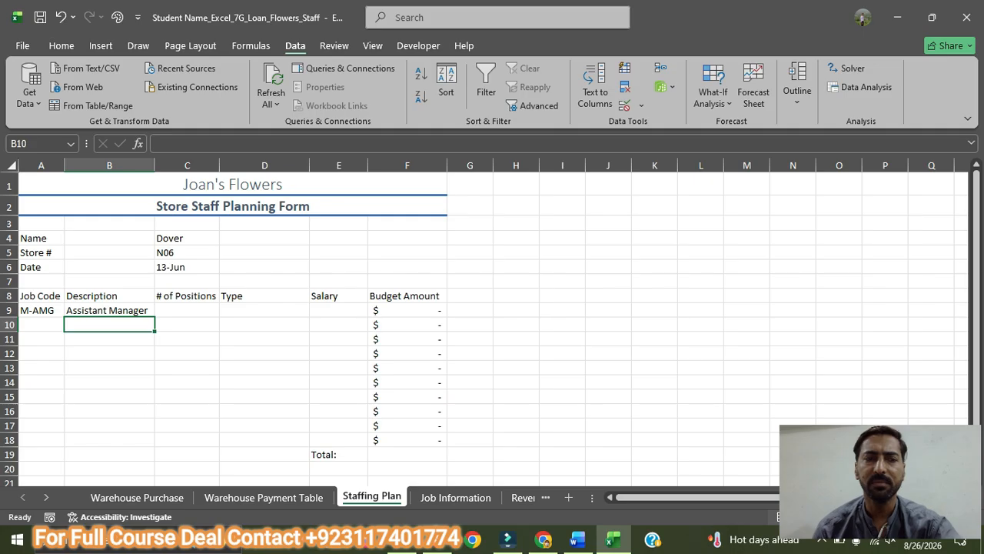
# Step: Check the M-AMG description in cell B9 of the Job Information worksheet and return to the Staffing Plan worksheet
pyautogui.click(455, 498)
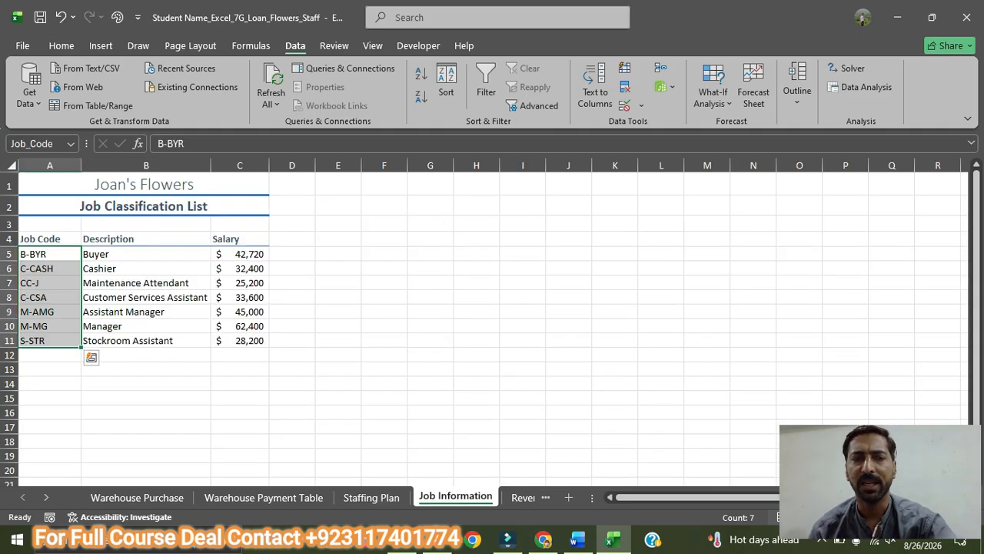
pyautogui.click(146, 312)
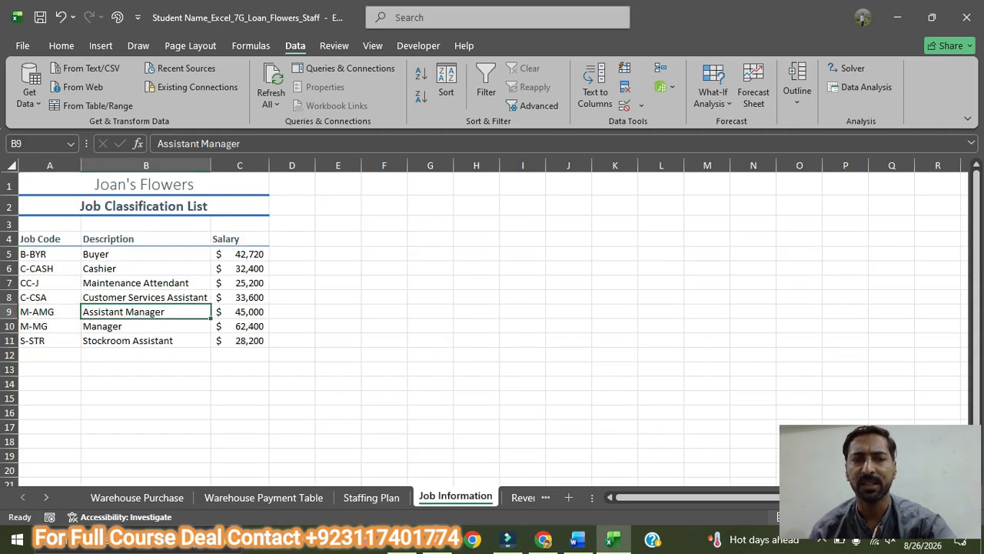
pyautogui.click(372, 498)
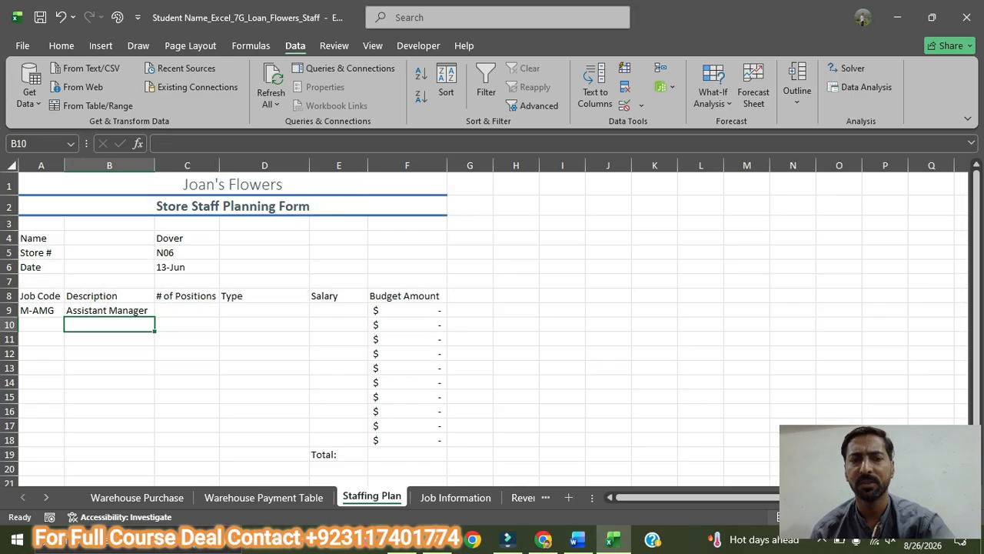
# Step: Switch to the Word instructions, enlarge the step 7 instruction text to 10 pt and highlight it in yellow
pyautogui.click(578, 539)
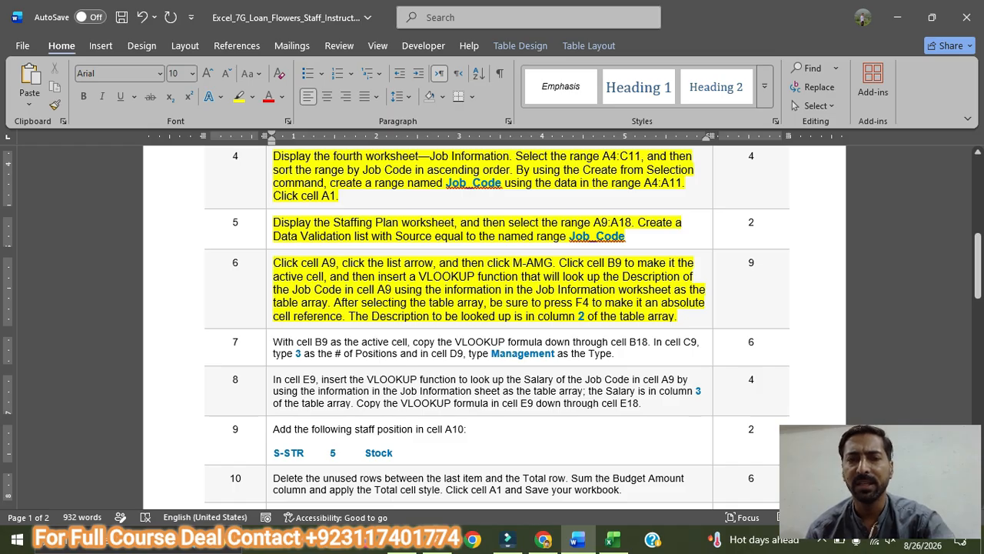
pyautogui.scroll(-1, 492, 328)
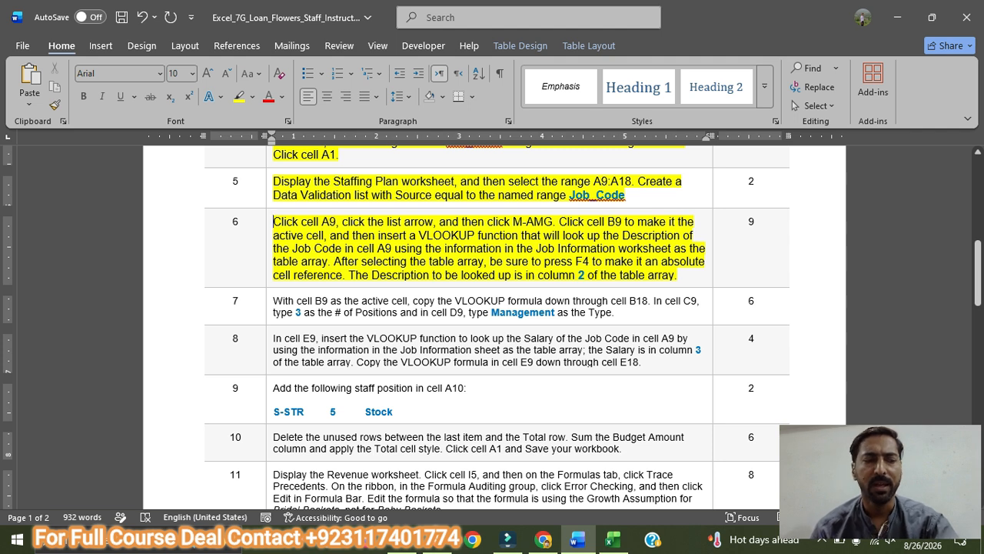
pyautogui.moveTo(615, 312); pyautogui.dragTo(273, 301)
pyautogui.click(208, 74)
pyautogui.click(239, 97)
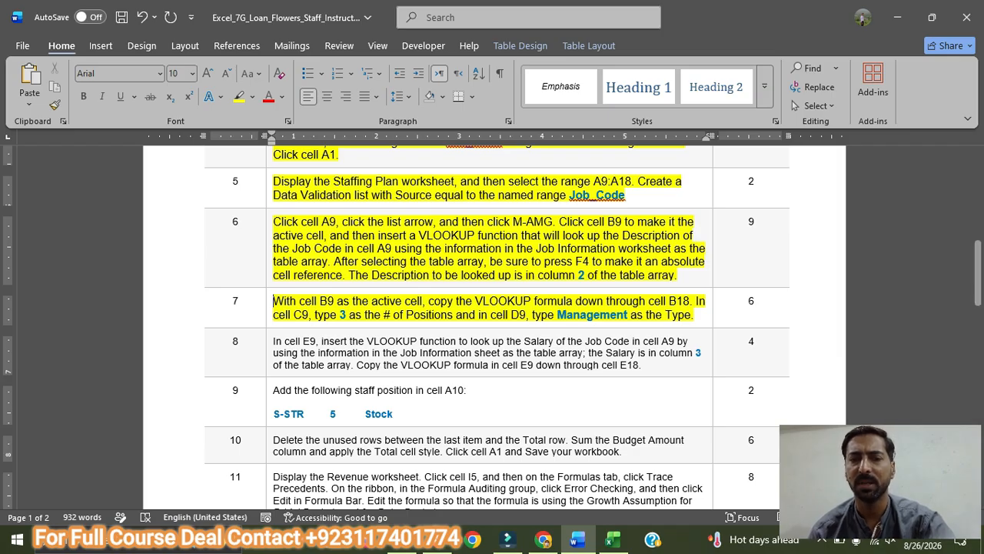
# Step: Switch to the Excel workbook and copy the VLOOKUP formula from cell B9 down through cell B18
pyautogui.click(613, 540)
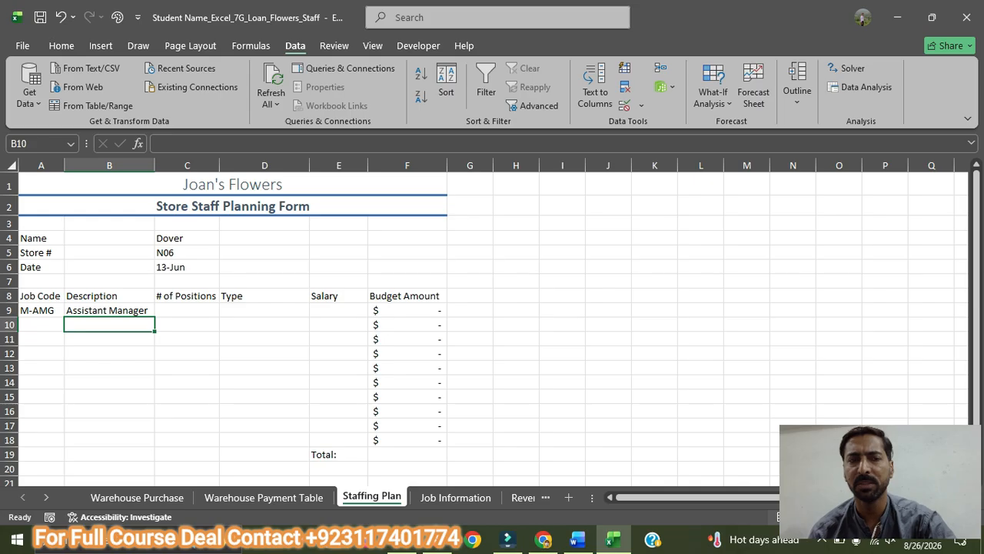
pyautogui.click(109, 311)
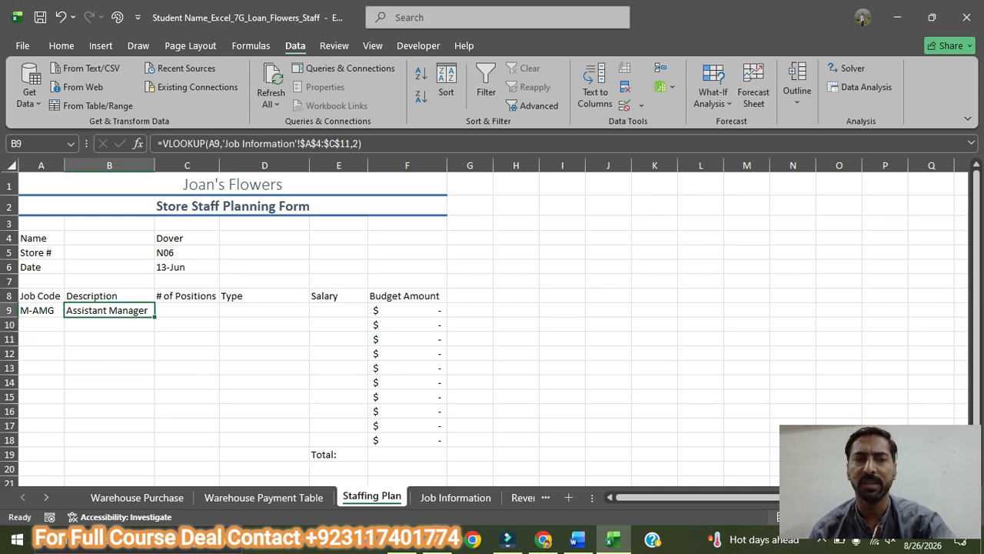
pyautogui.moveTo(155, 316); pyautogui.dragTo(146, 441)
pyautogui.click(186, 425)
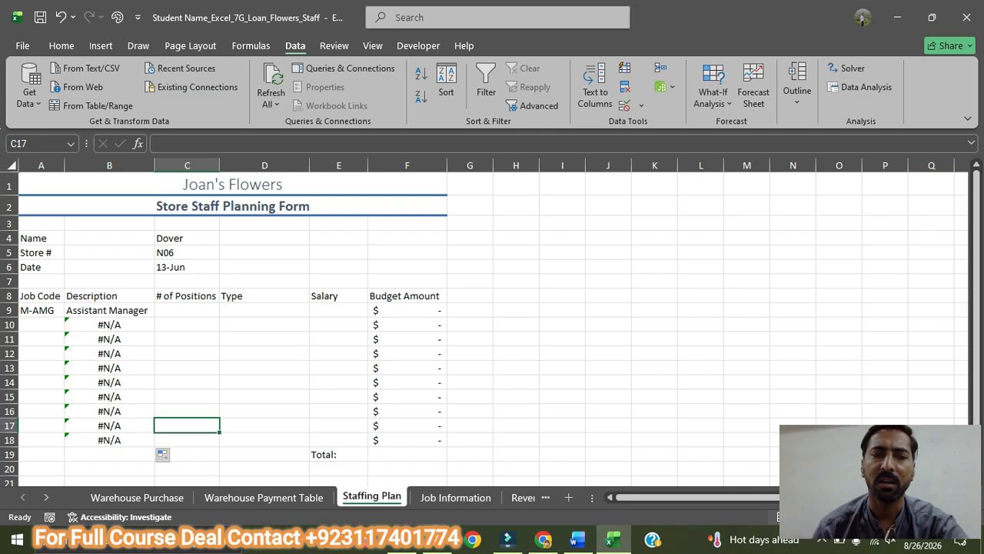
pyautogui.click(41, 325)
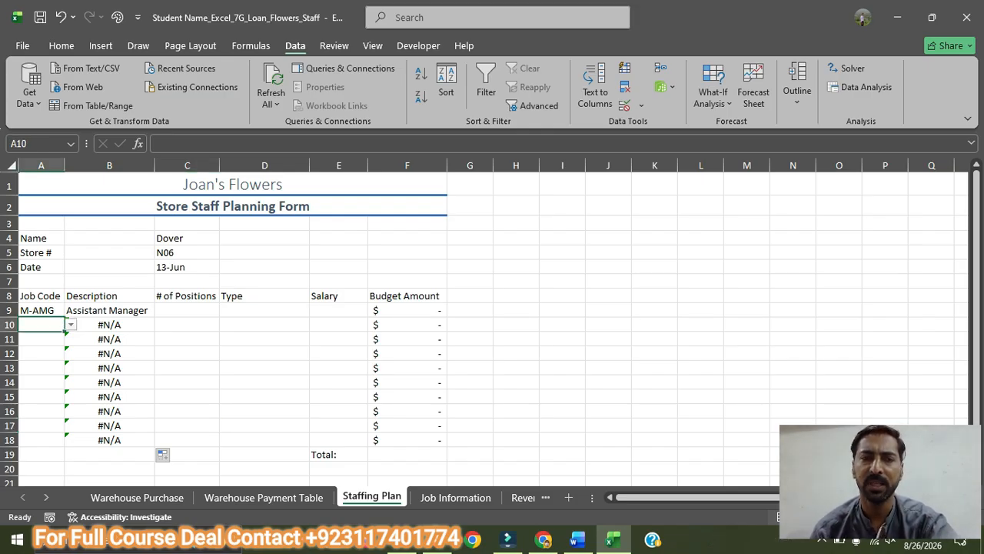
# Step: Enter 3 as the number of positions in cell C9 and Management as the type in cell D9
pyautogui.click(187, 310)
pyautogui.click(577, 538)
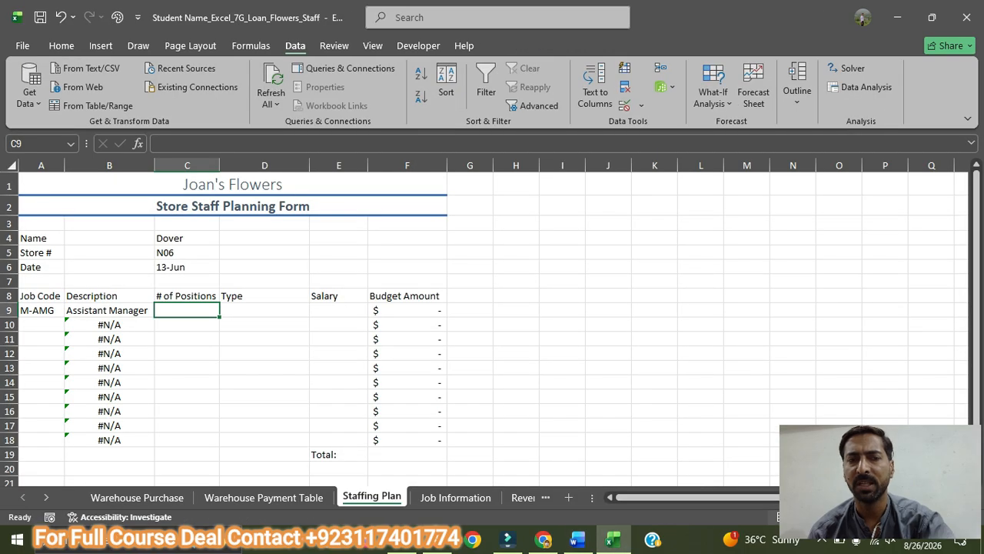
pyautogui.click(613, 538)
pyautogui.write('3')
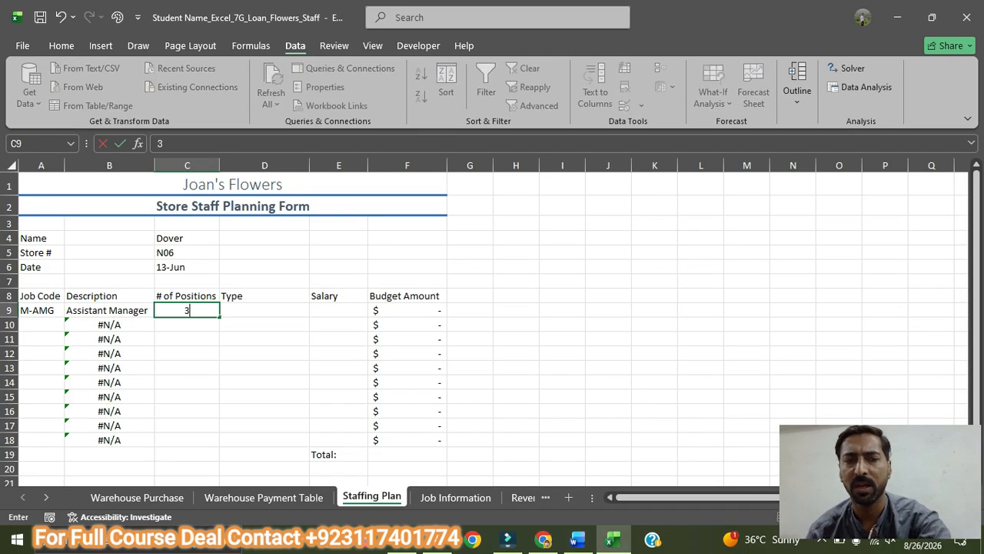
pyautogui.press('Tab')
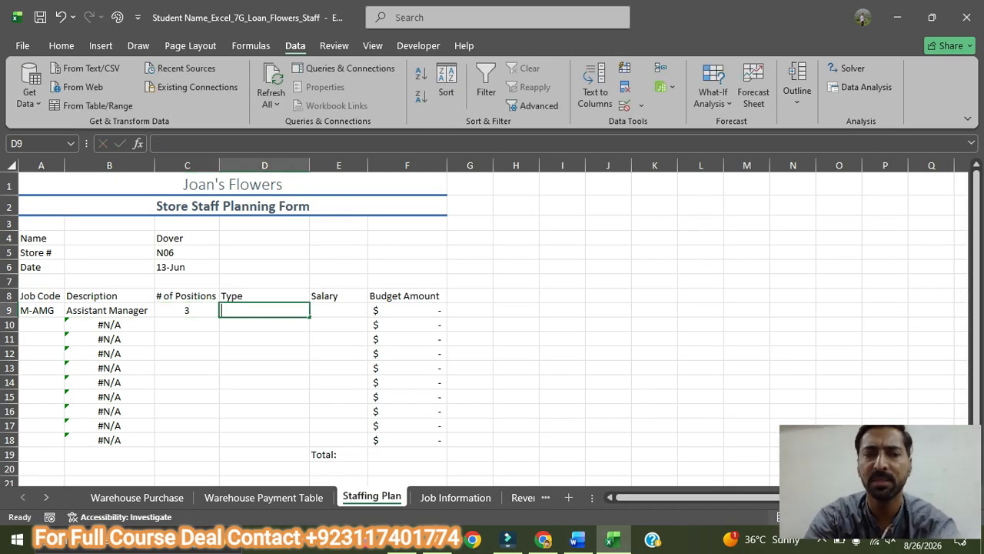
pyautogui.write('Management')
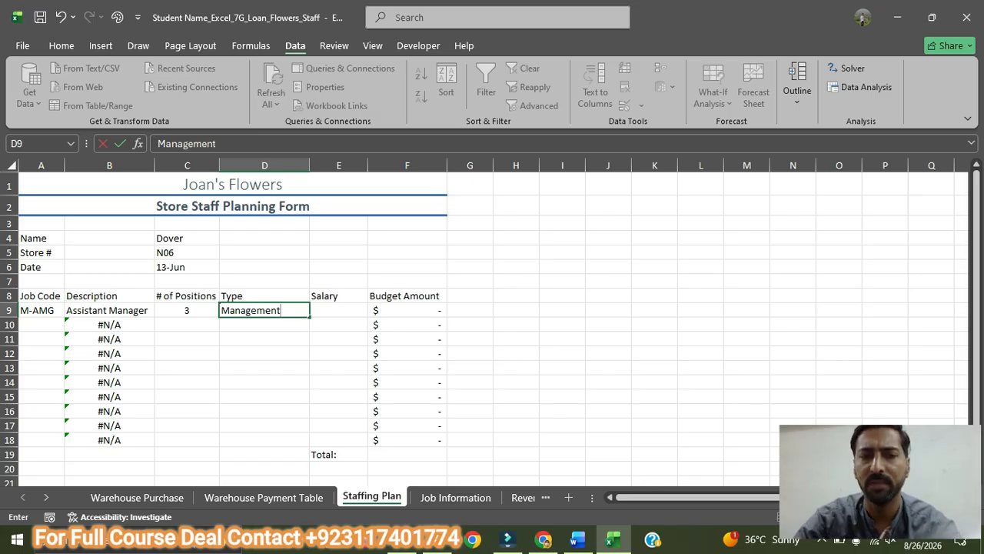
pyautogui.press('Return')
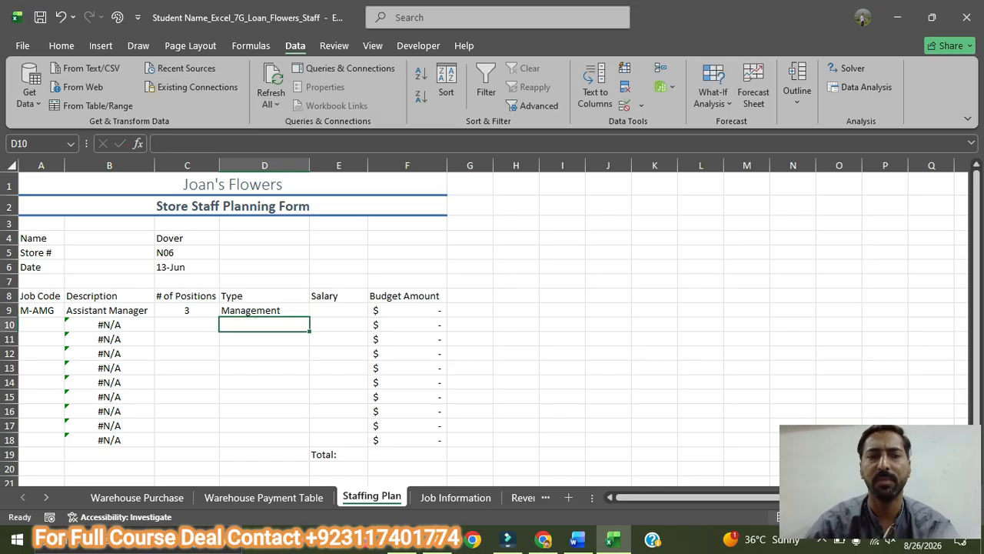
# Step: Switch to the Word instructions, enlarge the step 8 instruction text to 10 pt and highlight it in yellow
pyautogui.click(577, 539)
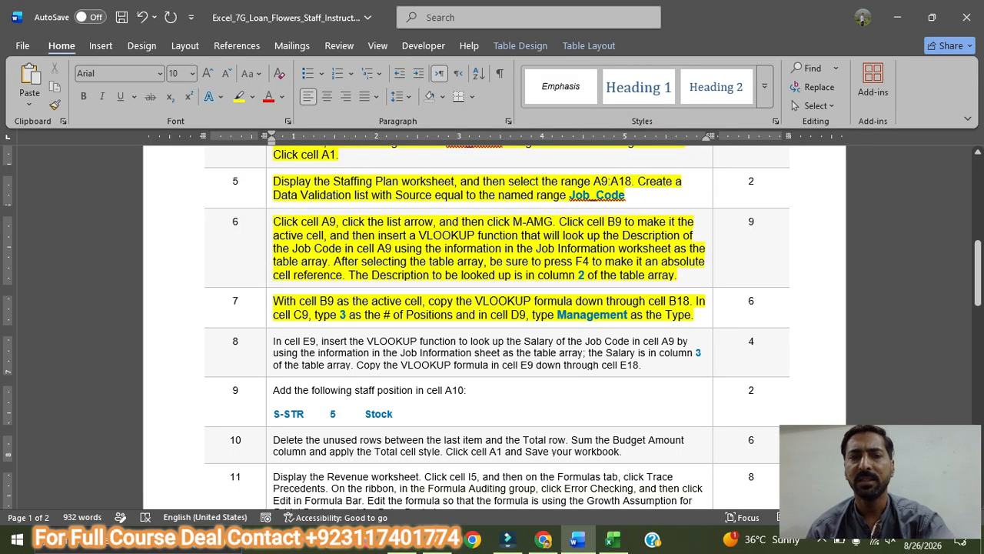
pyautogui.scroll(-1, 492, 327)
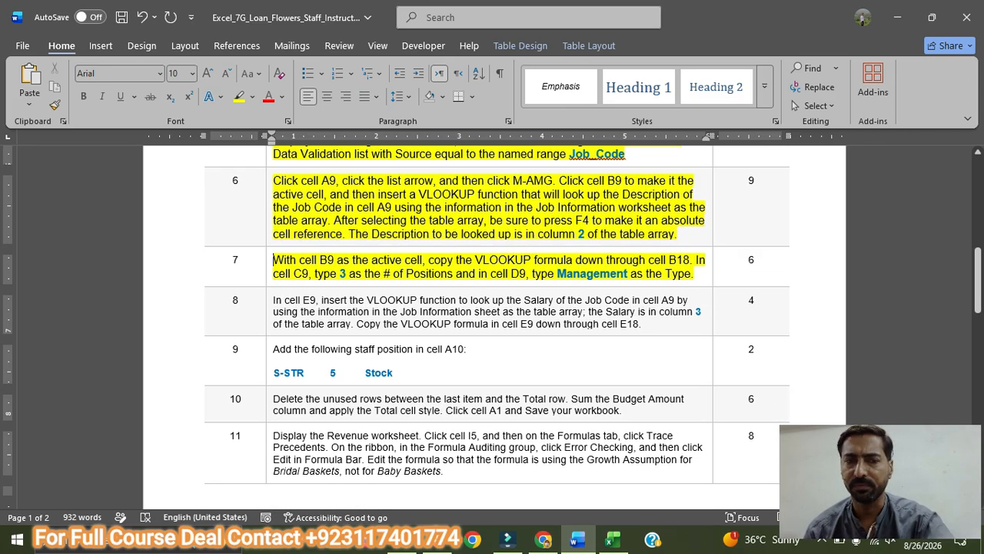
pyautogui.moveTo(641, 324); pyautogui.dragTo(273, 300)
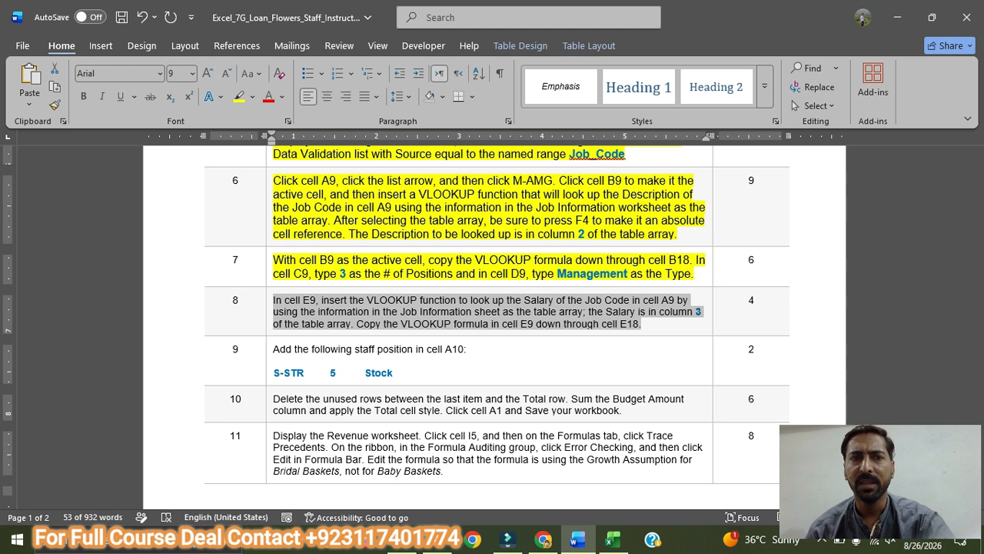
pyautogui.click(207, 74)
pyautogui.click(239, 96)
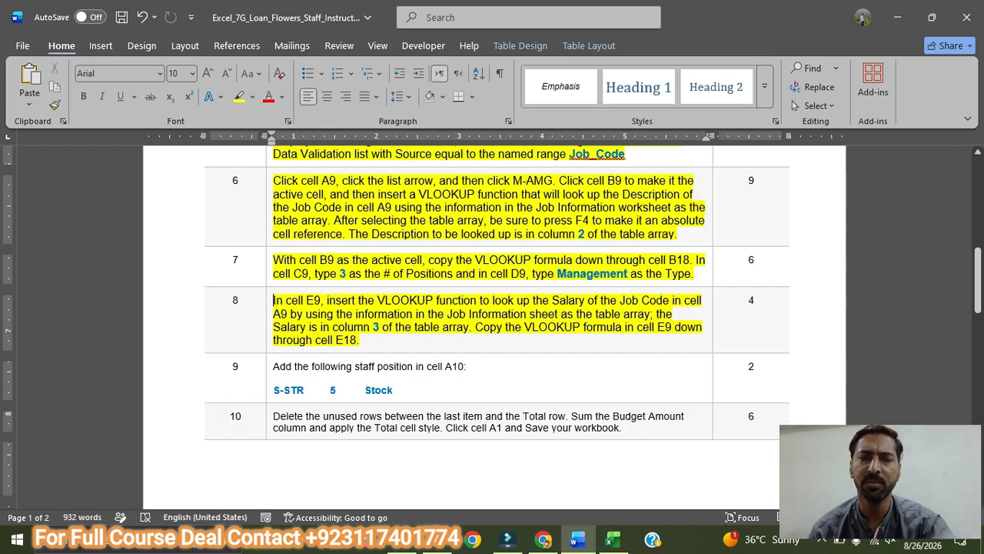
# Step: In the Excel workbook, enter =VLOOKUP(A9,'Job Information'!$A$4:$C$11,3) in cell E9 of the Staffing Plan worksheet
pyautogui.click(613, 539)
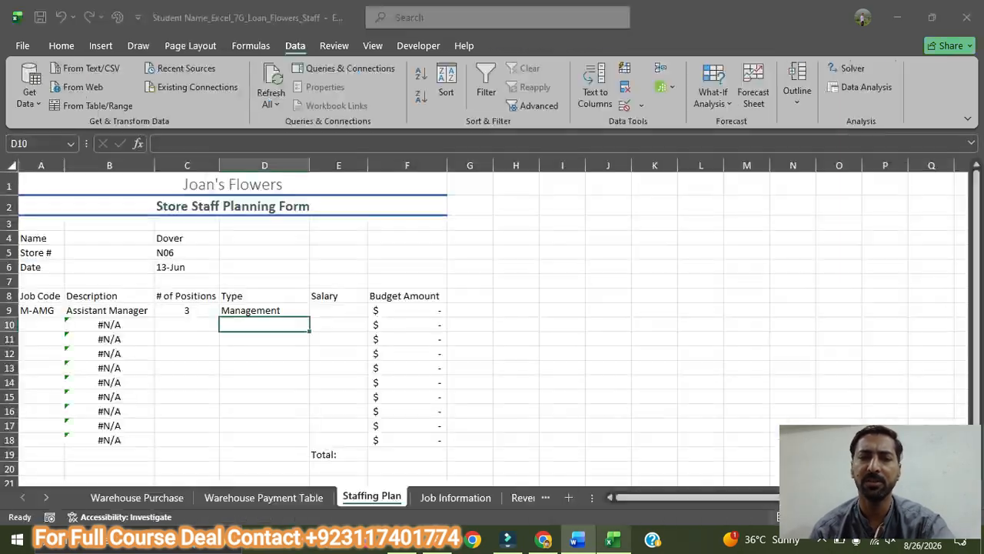
pyautogui.click(339, 310)
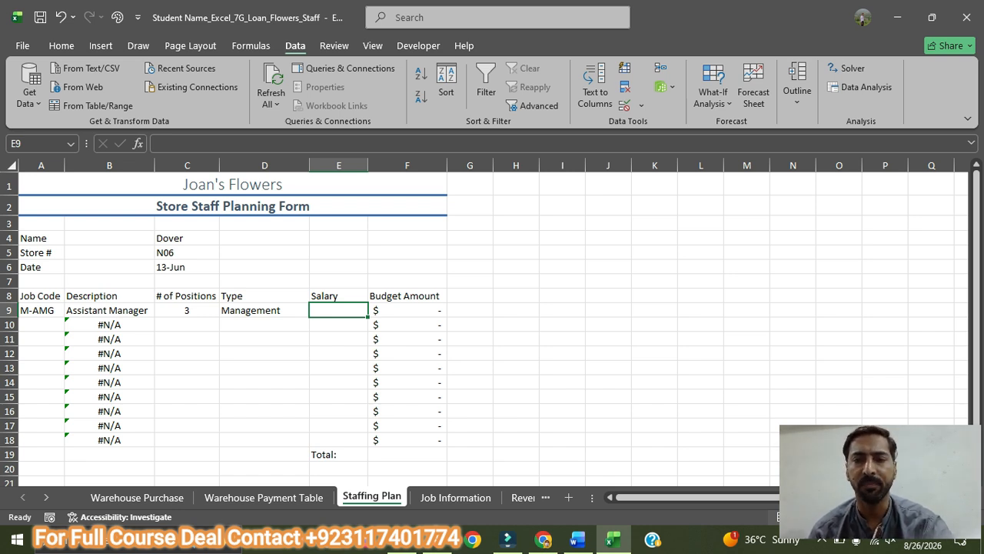
pyautogui.write('=vl')
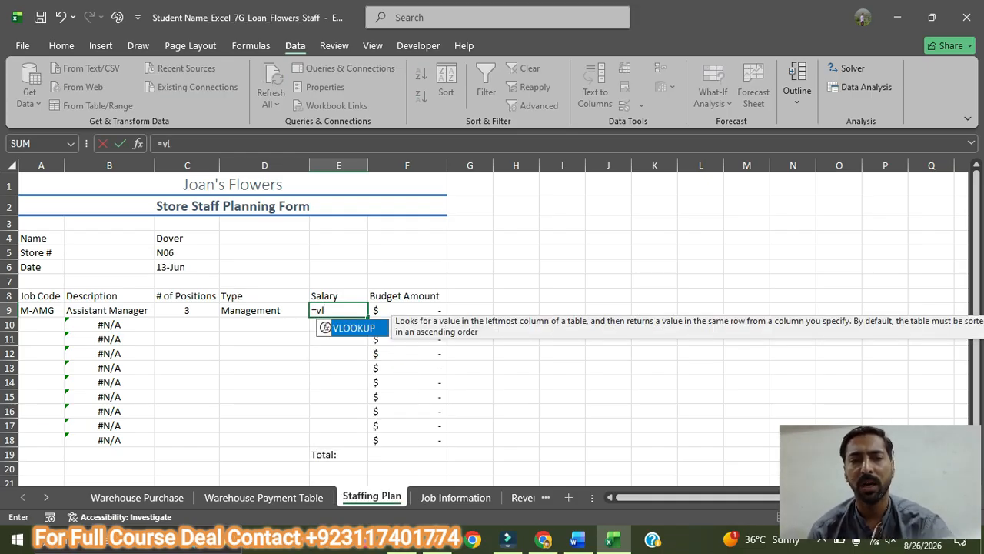
pyautogui.press('Tab')
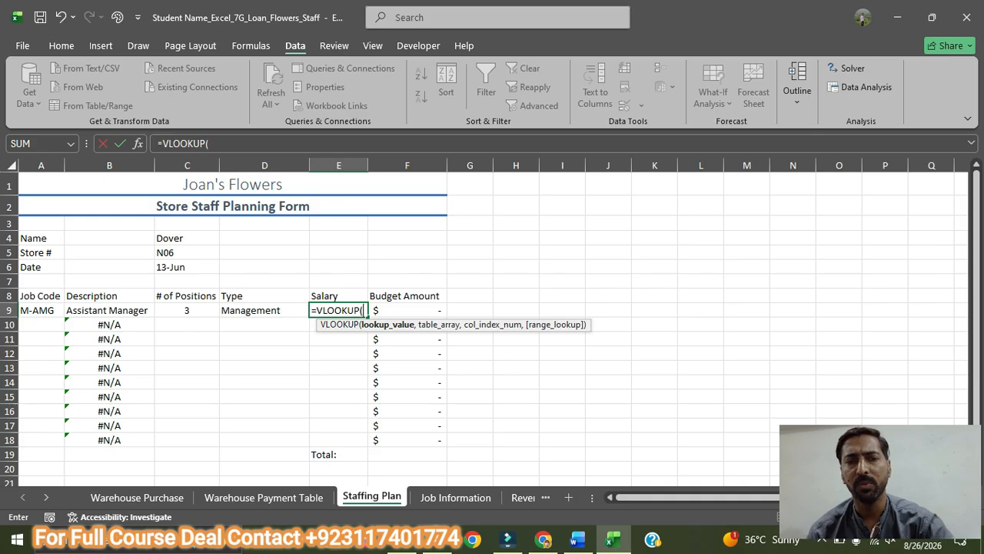
pyautogui.click(42, 310)
pyautogui.write(',')
pyautogui.click(455, 496)
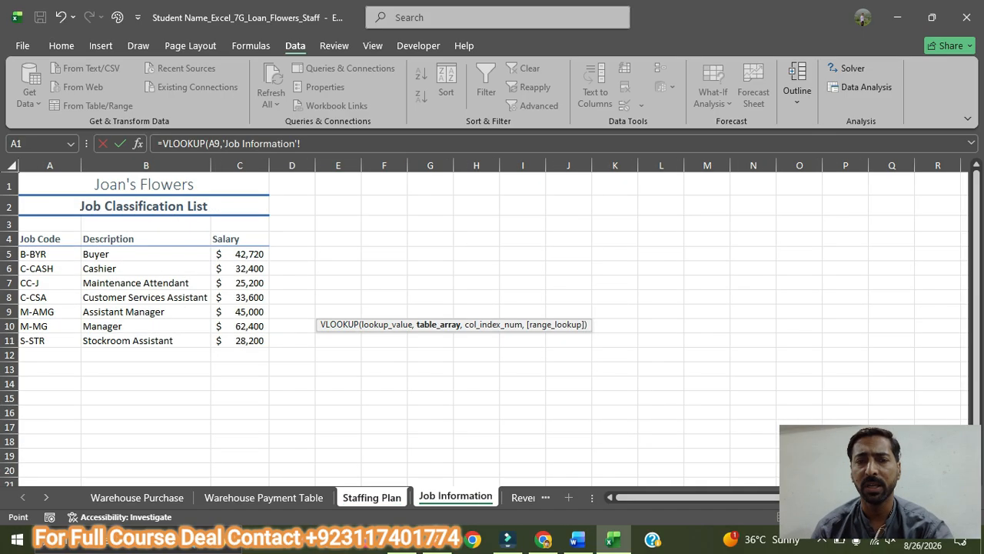
pyautogui.moveTo(38, 238); pyautogui.dragTo(265, 344)
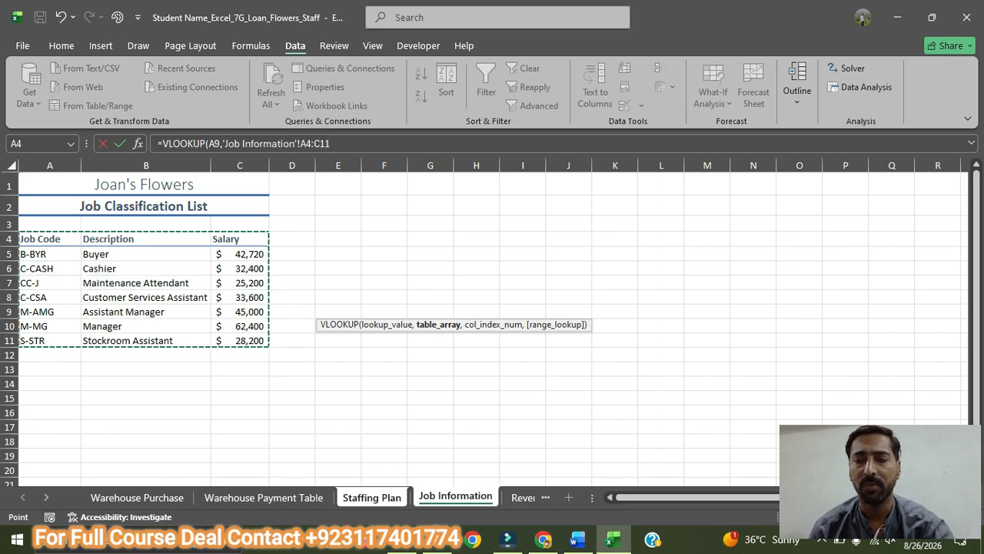
pyautogui.press('F4')
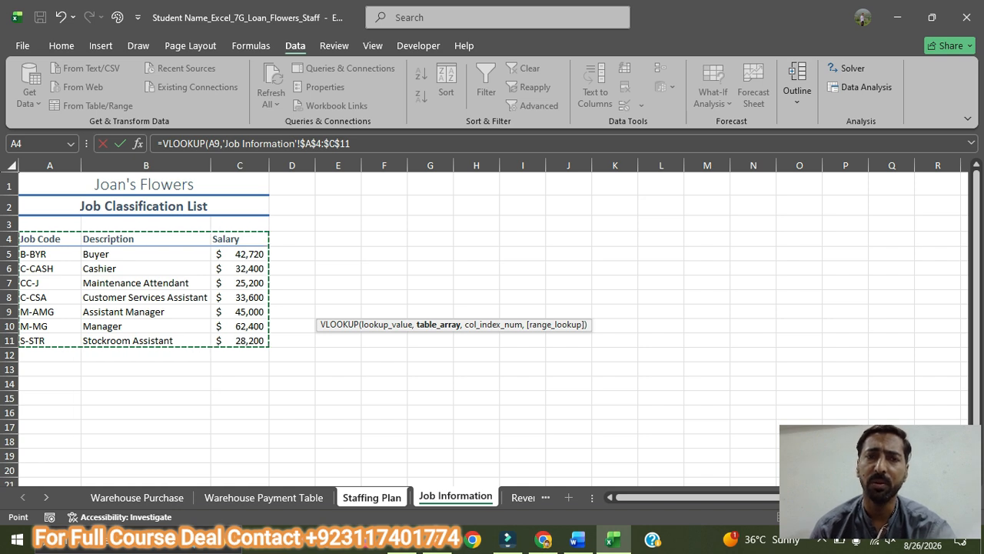
pyautogui.write(',')
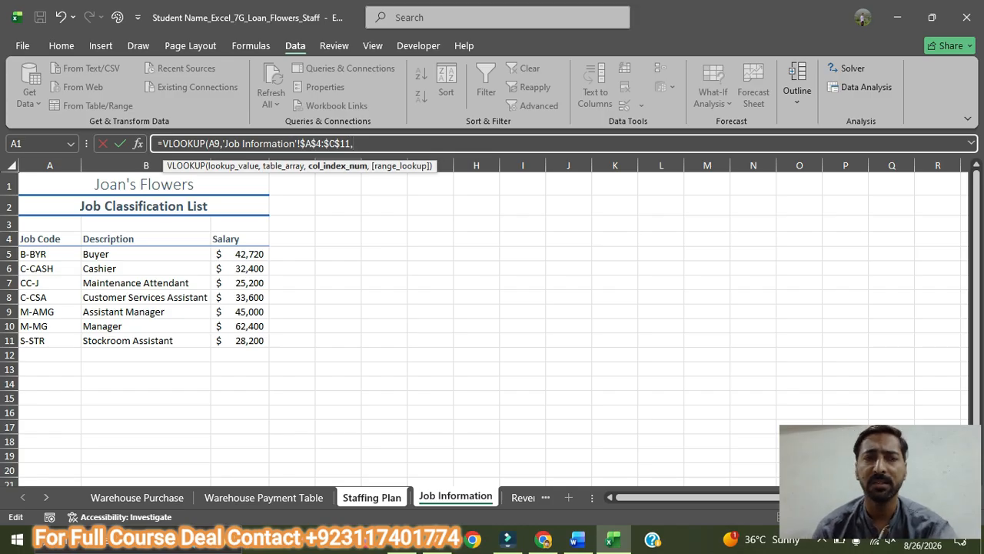
pyautogui.write('3)')
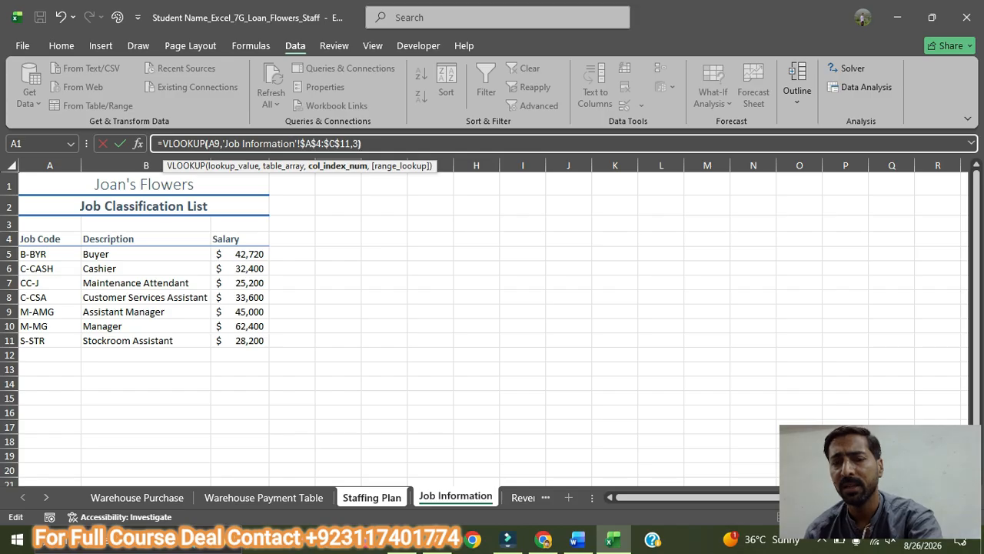
pyautogui.press('Return')
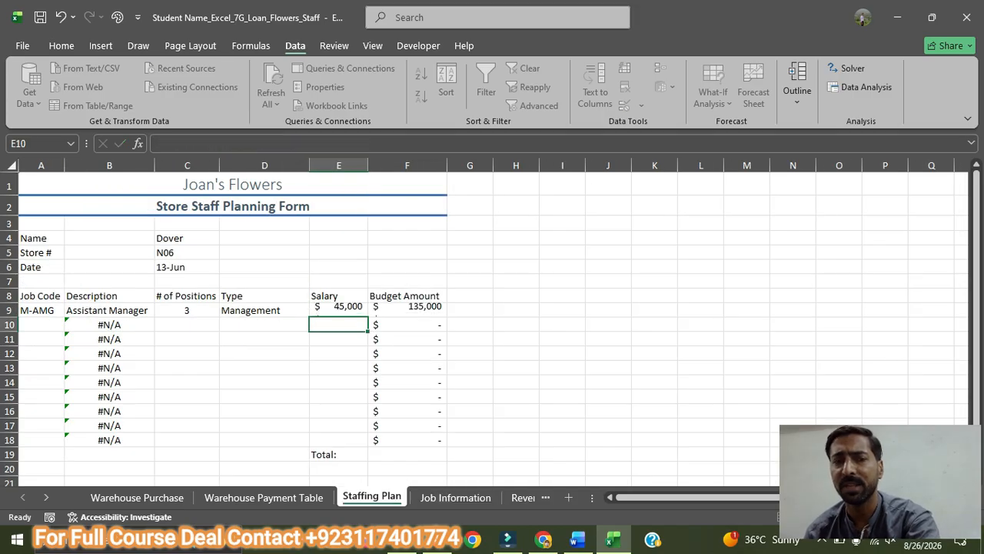
# Step: Check the E9 salary against the M-AMG salary in cell C9 of the Job Information worksheet and return to Staffing Plan
pyautogui.click(338, 310)
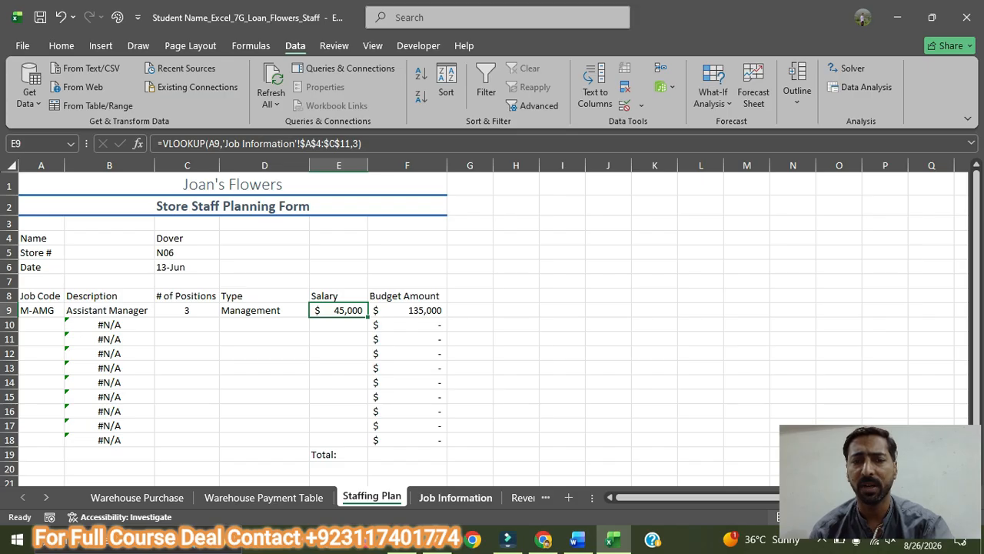
pyautogui.click(455, 497)
pyautogui.click(240, 312)
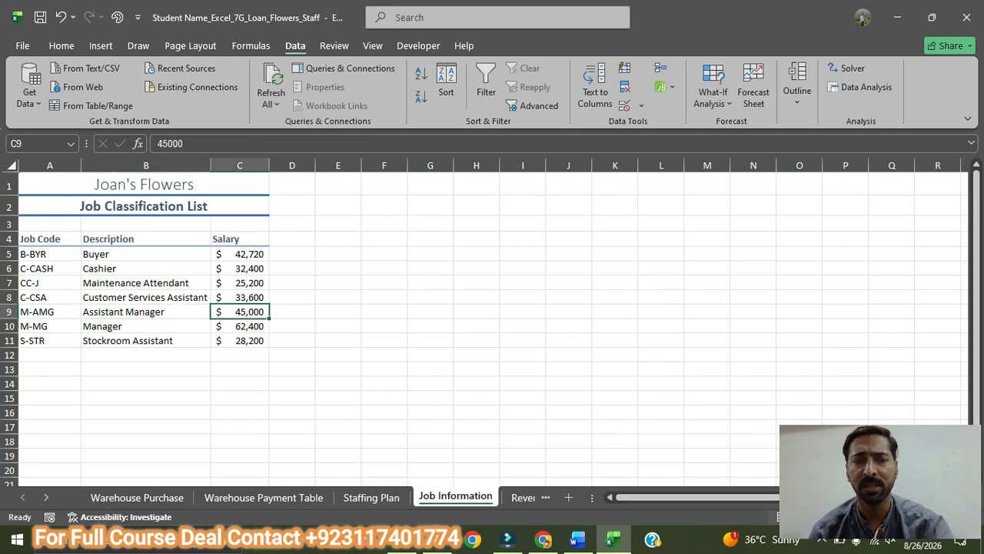
pyautogui.click(371, 497)
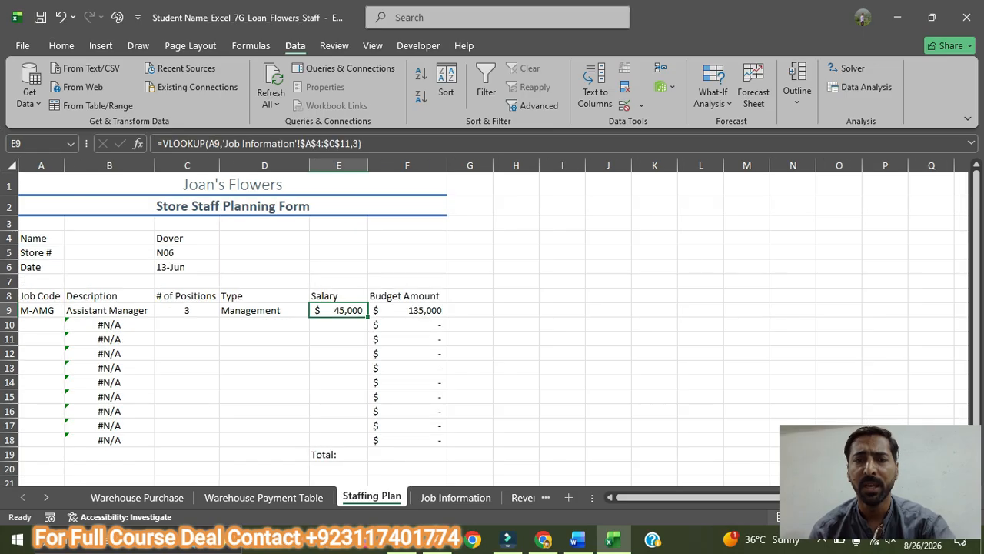
# Step: Copy the VLOOKUP formula from cell E9 down through cell E18, and read instruction step 9 in the Word document
pyautogui.moveTo(367, 317); pyautogui.dragTo(368, 446)
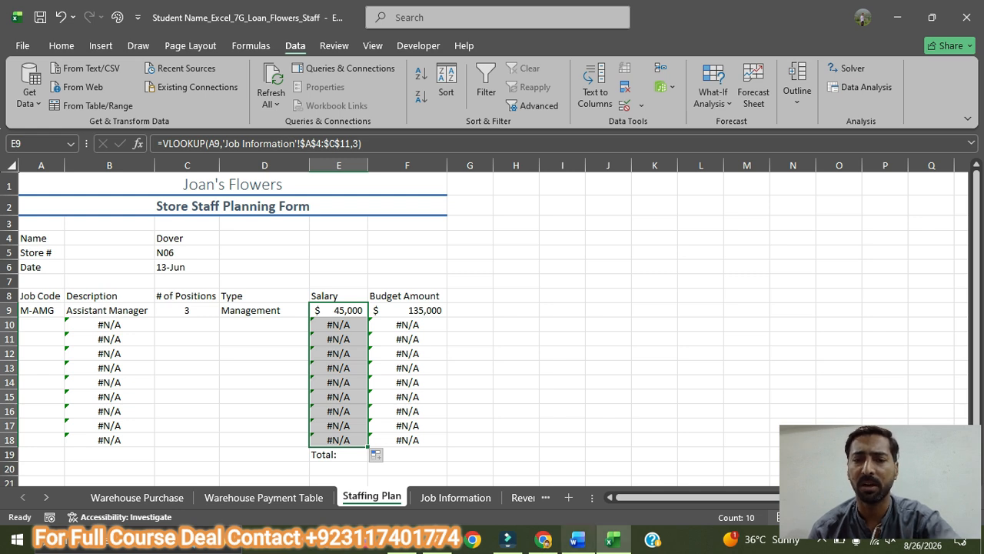
pyautogui.click(578, 538)
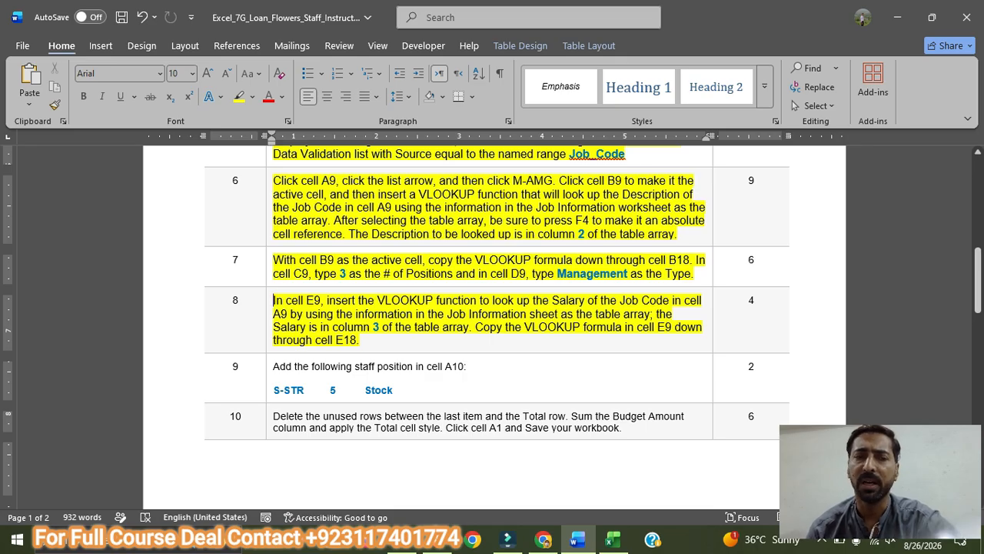
pyautogui.scroll(-1, 492, 323)
pyautogui.scroll(-1, 492, 323)
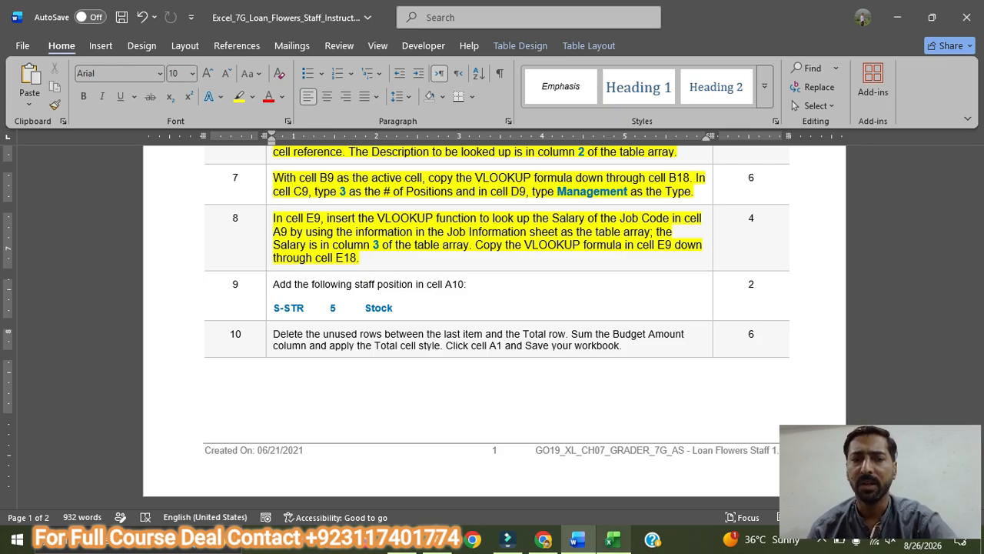
# Step: Switch to the Excel workbook, choose S-STR as the job code in cell A10 and check the description in cell B10
pyautogui.click(612, 539)
pyautogui.click(40, 324)
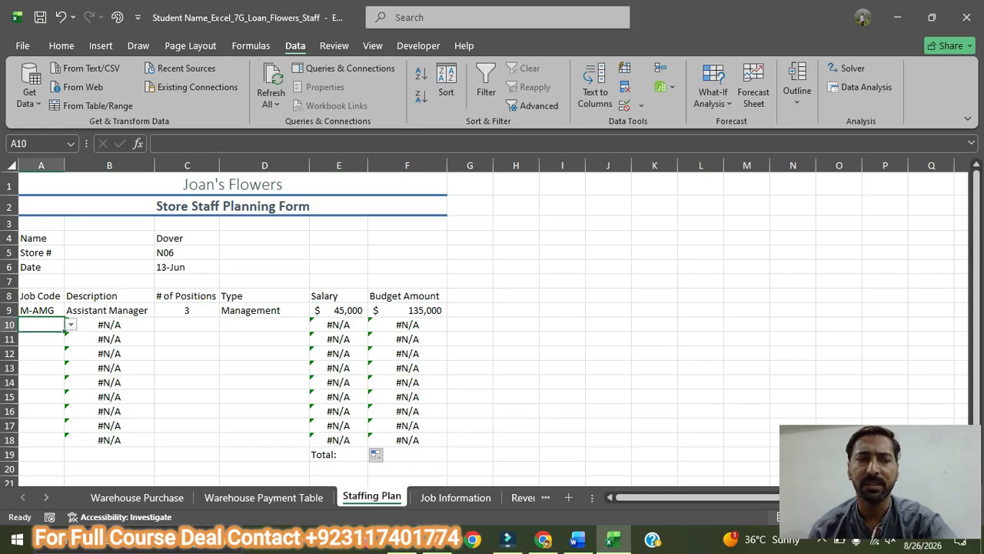
pyautogui.click(70, 325)
pyautogui.click(31, 439)
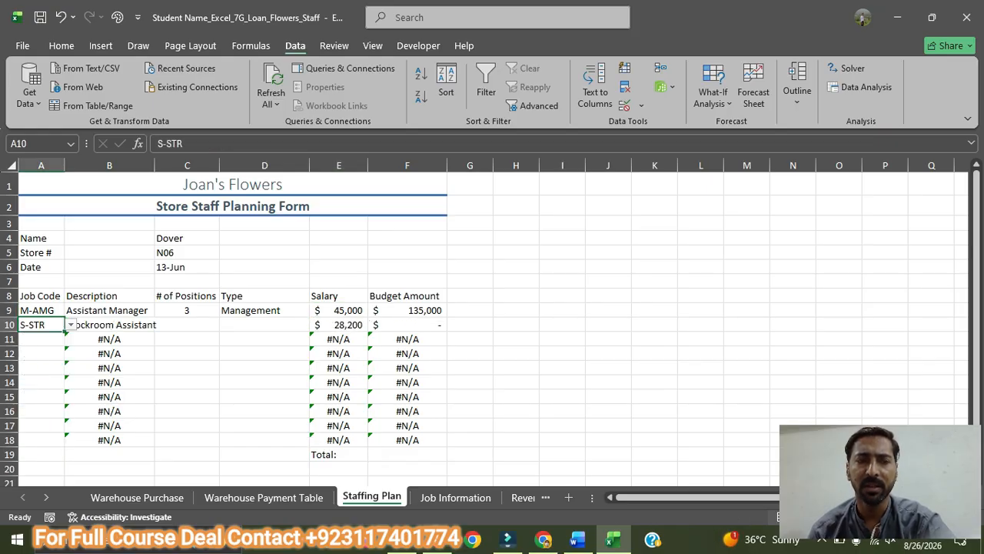
pyautogui.click(109, 339)
pyautogui.click(109, 324)
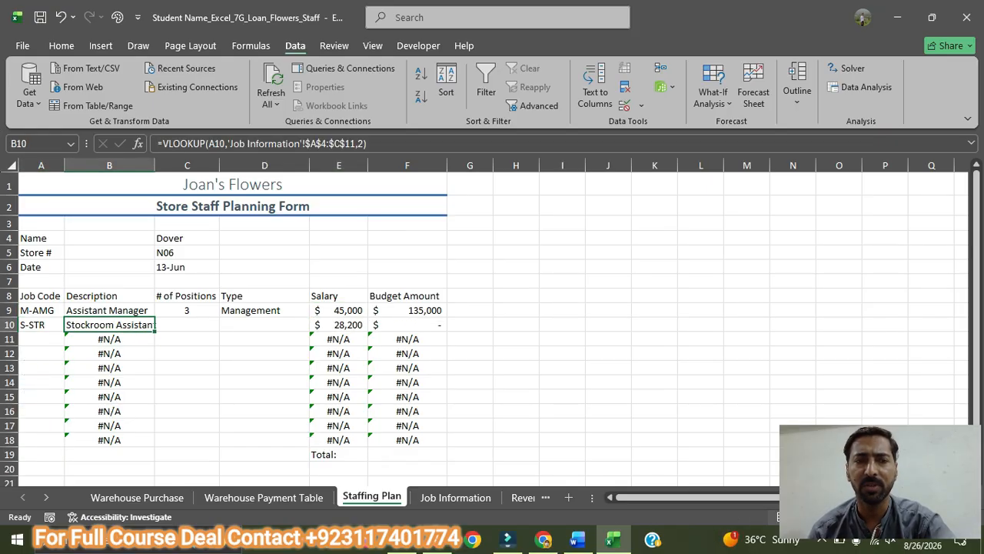
# Step: Recheck the Word instructions, and enter 5 as the number of positions in cell C10 and Stock as the type in cell D10
pyautogui.click(187, 325)
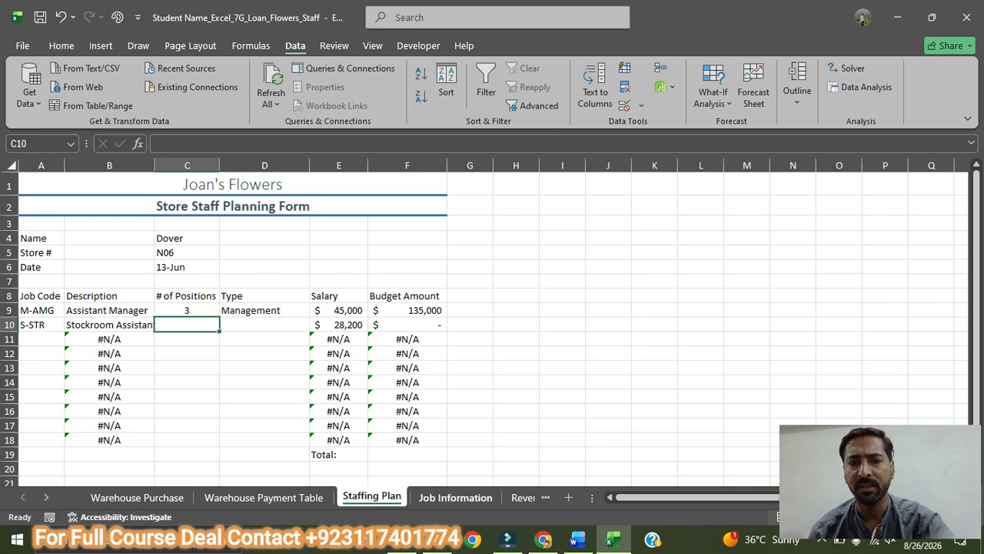
pyautogui.click(577, 538)
pyautogui.click(613, 539)
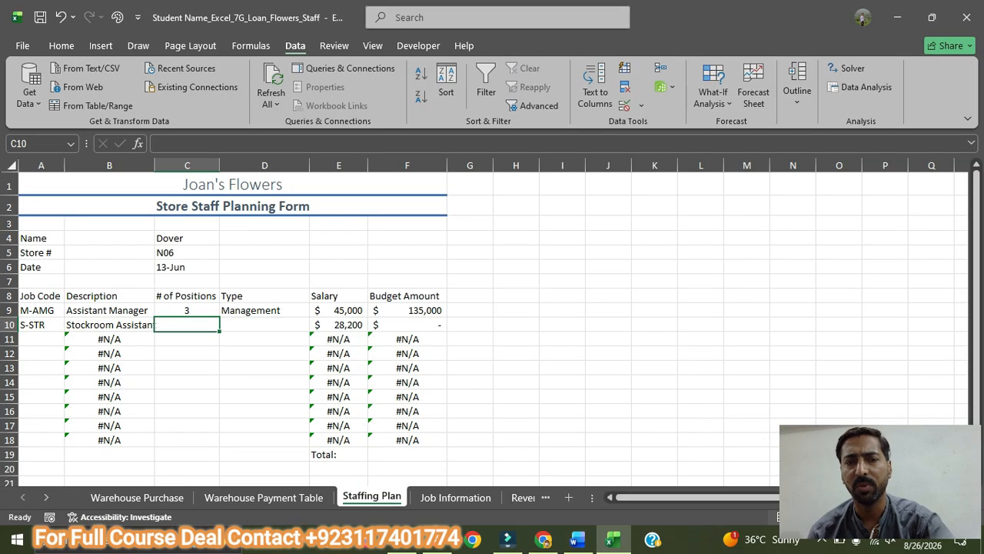
pyautogui.write('5')
pyautogui.press('Tab')
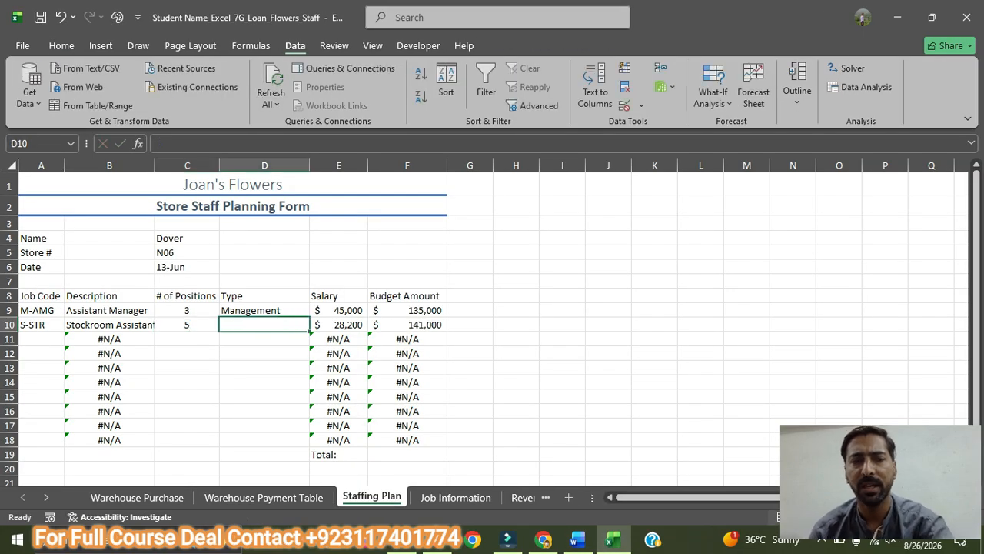
pyautogui.write('Sto')
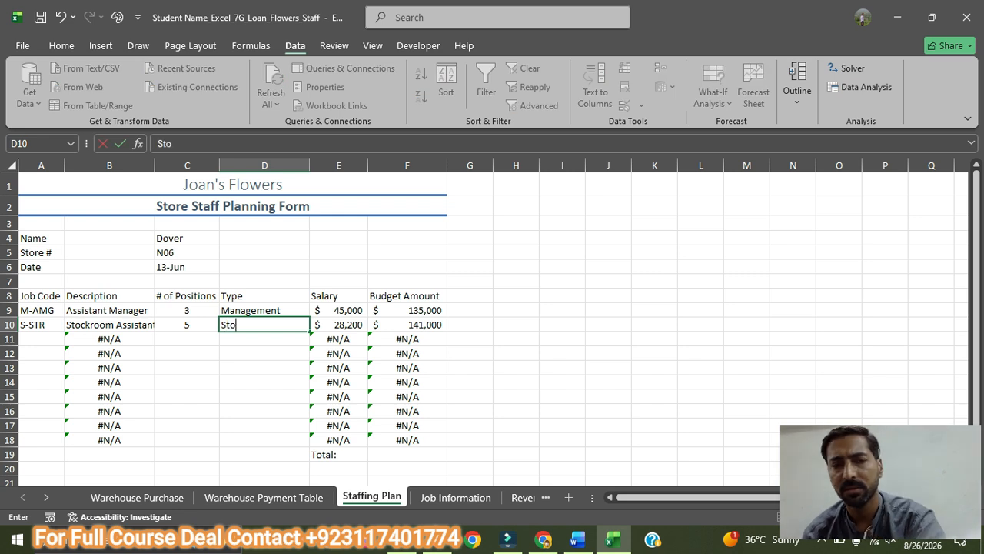
pyautogui.write('ck')
pyautogui.press('Return')
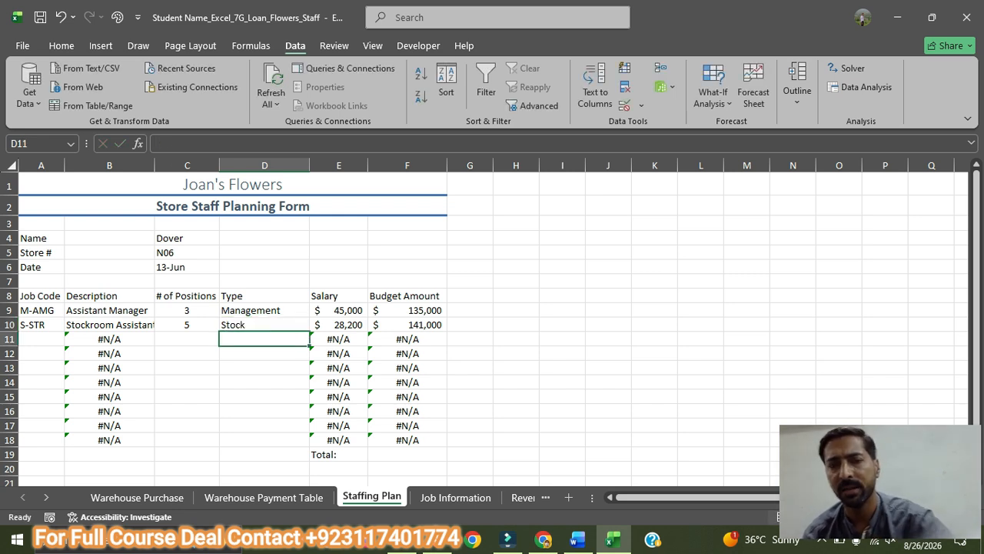
# Step: Switch to the Word instructions and look over the remaining project steps
pyautogui.click(578, 539)
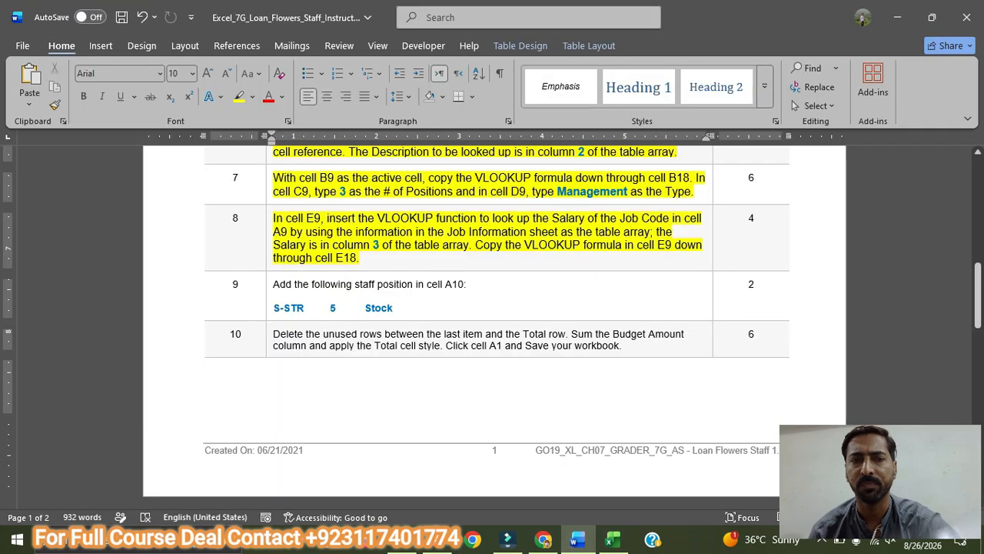
pyautogui.scroll(-15, 495, 323)
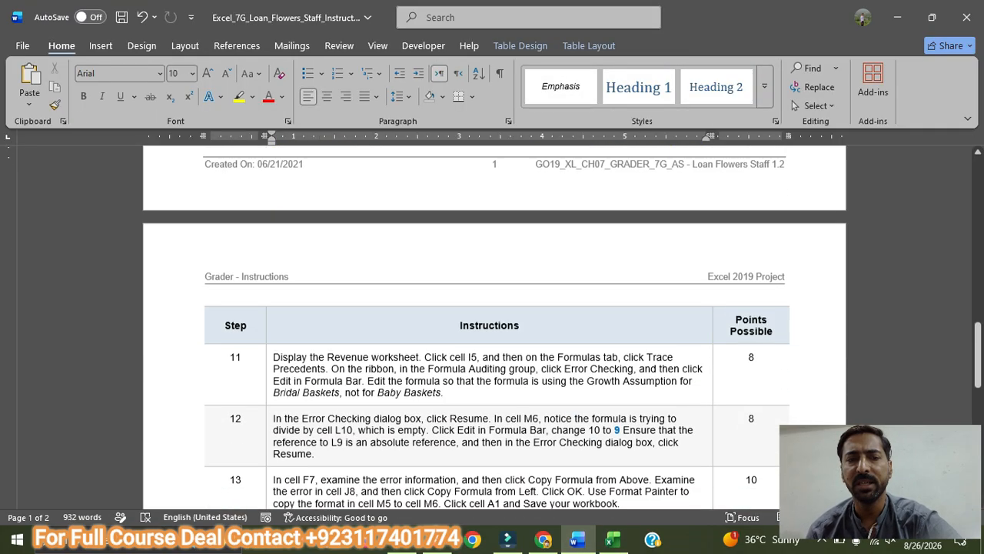
pyautogui.scroll(15, 494, 322)
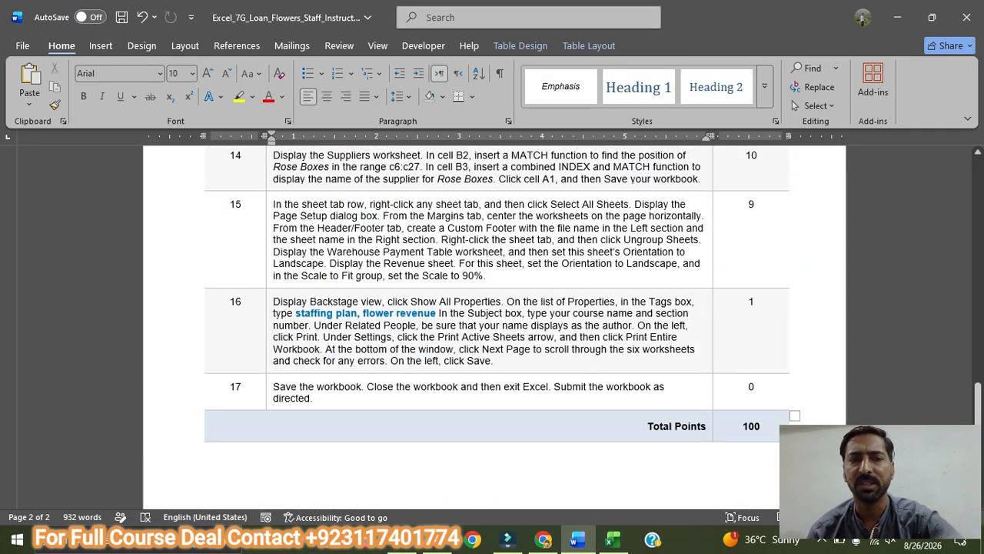
pyautogui.scroll(10, 495, 323)
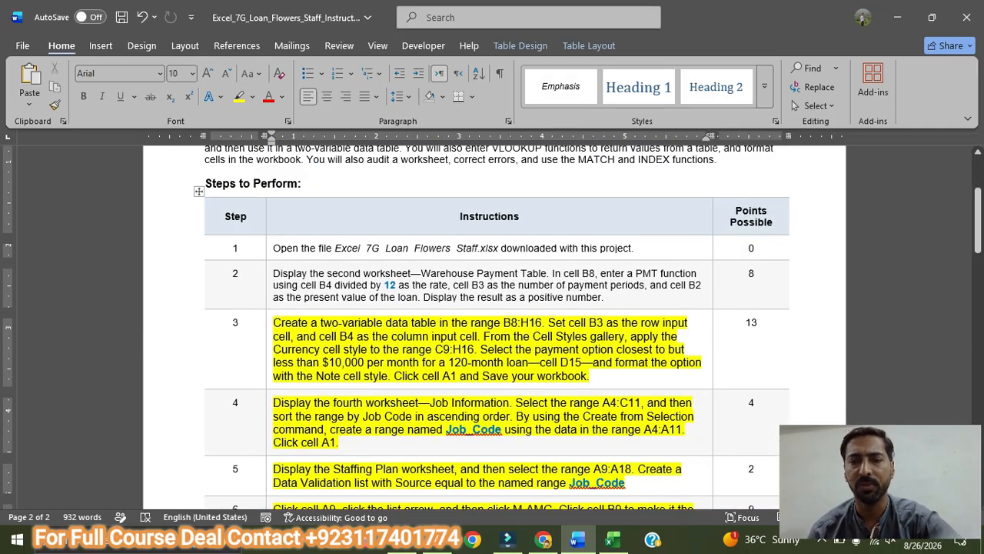